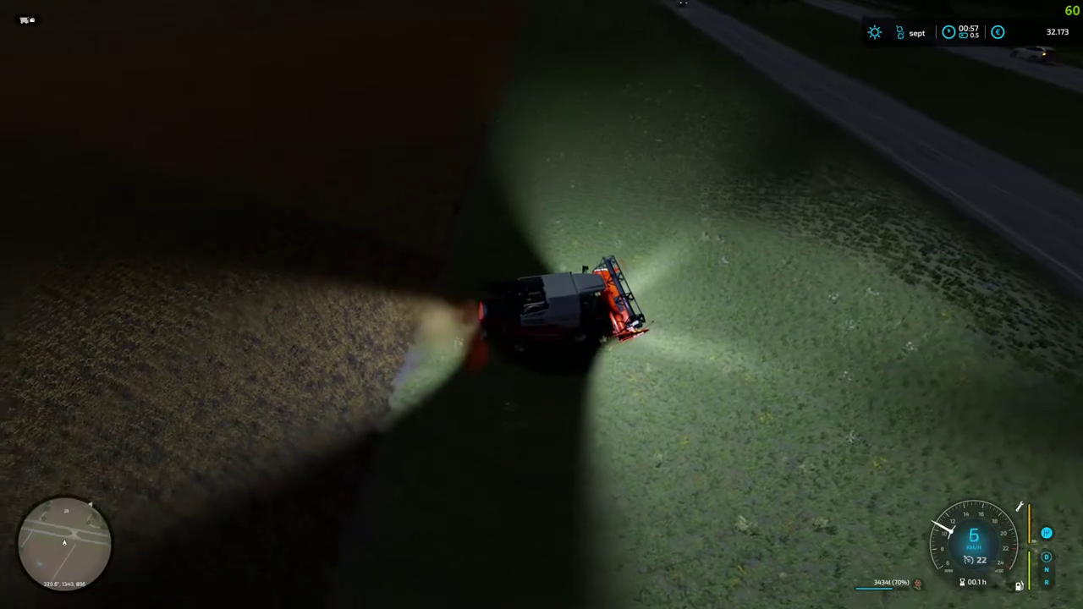
- Turn the combine harvester around on the grass headland and line it up with the uncut crop
key("s")
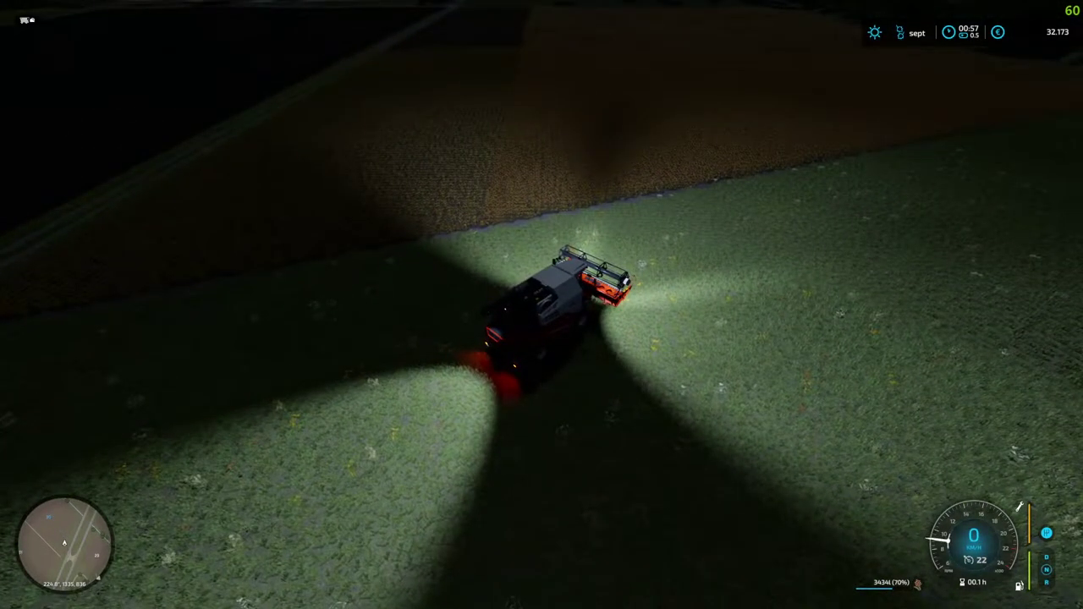
key("w")
key("a")
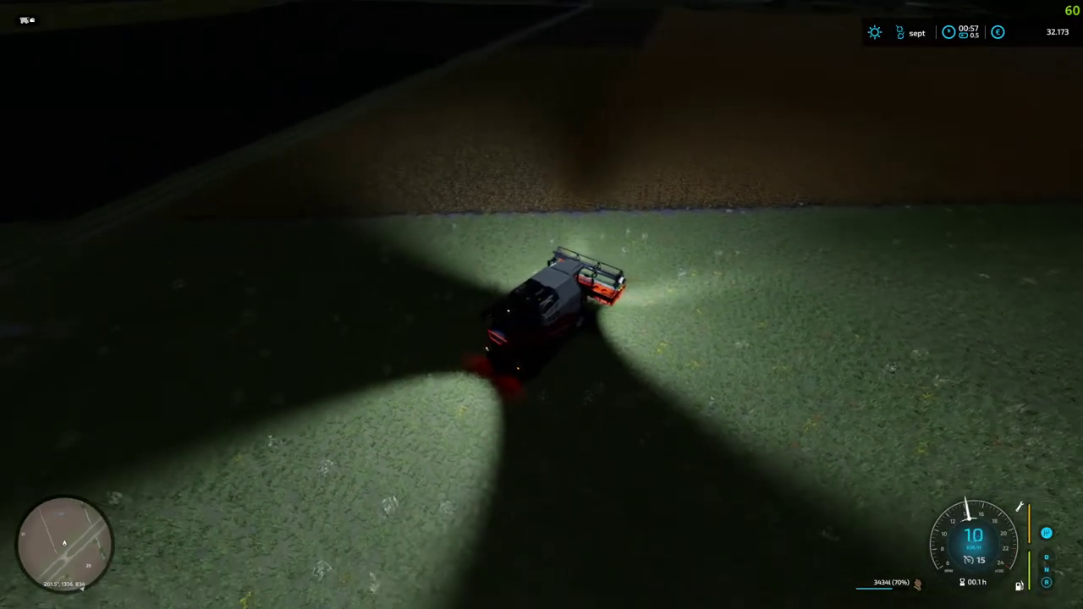
key("s")
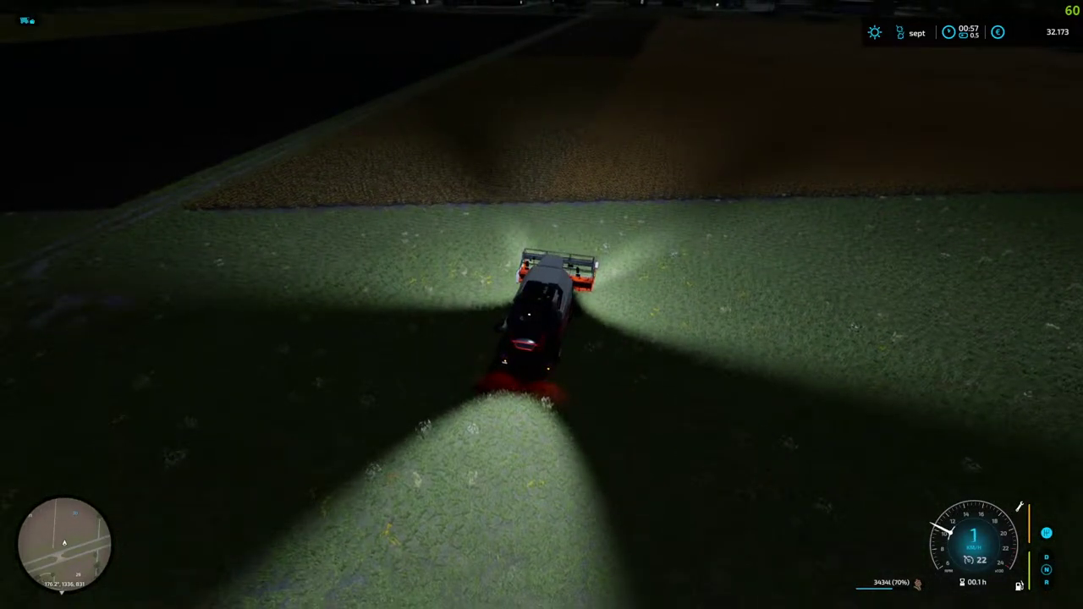
key("w")
key("a")
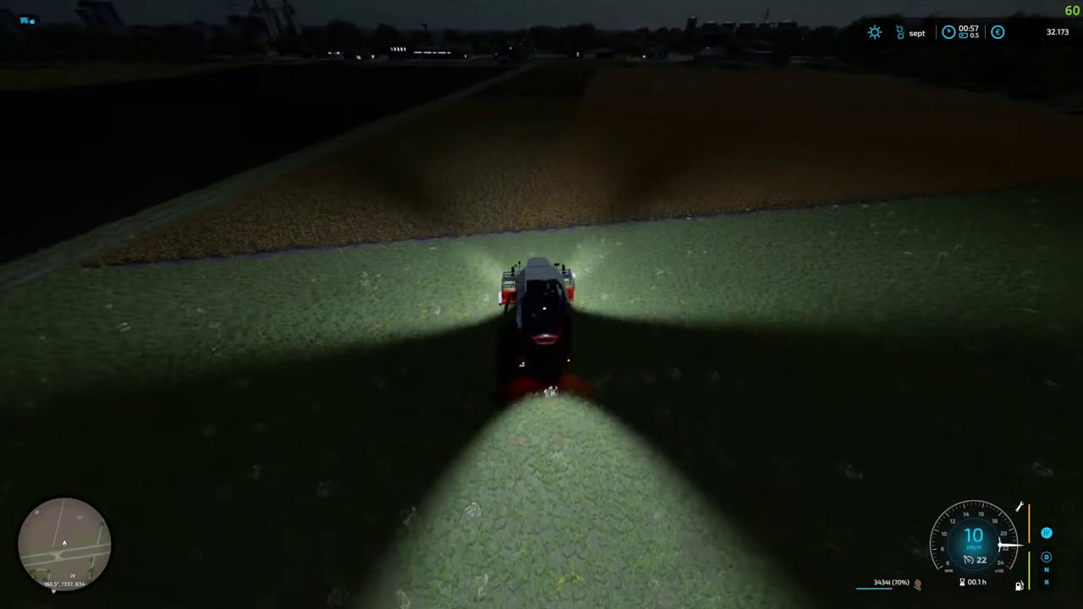
key("w")
key("a")
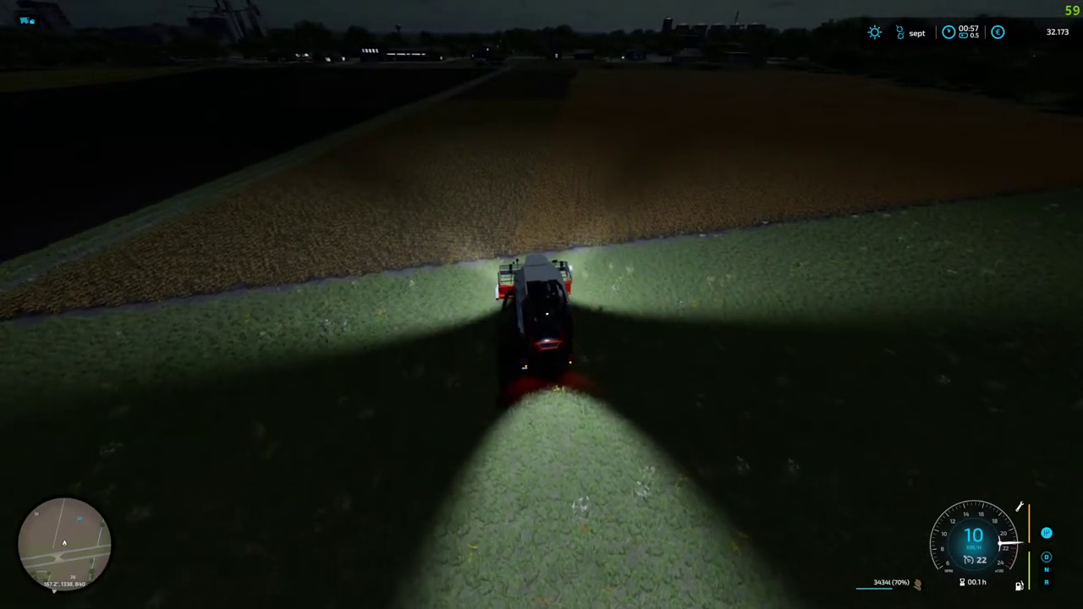
key("w")
key("a")
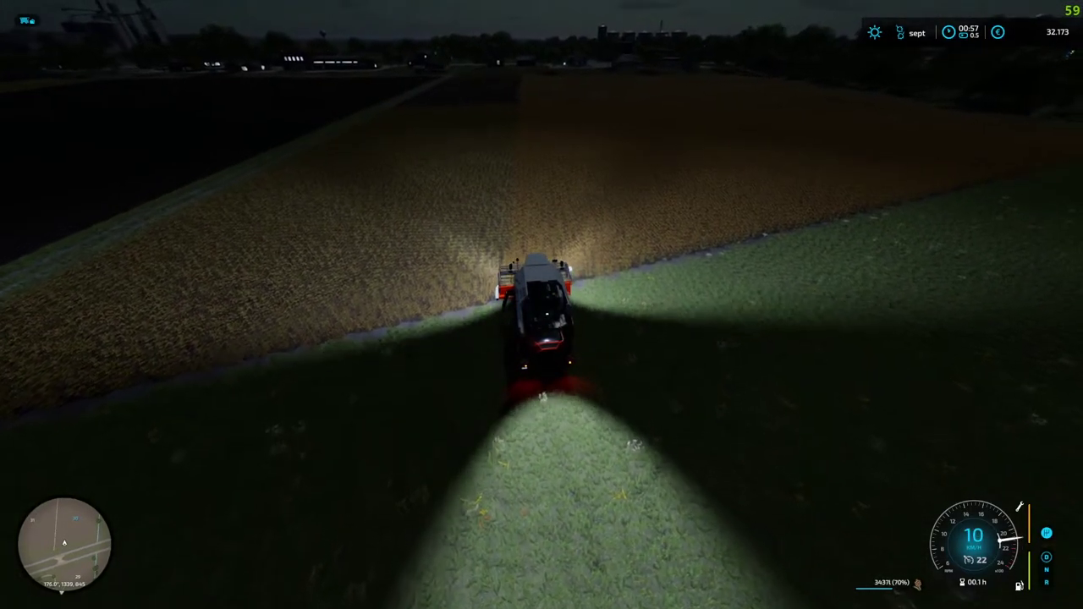
- Drive the combine straight through the field to harvest a strip beside the already cut area
key("w")
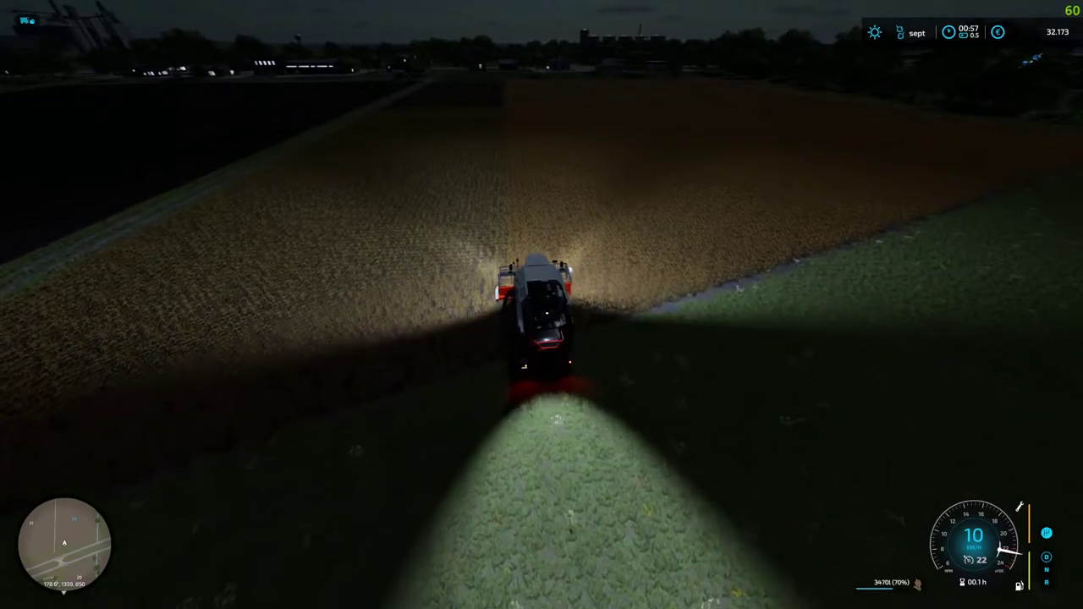
key("w")
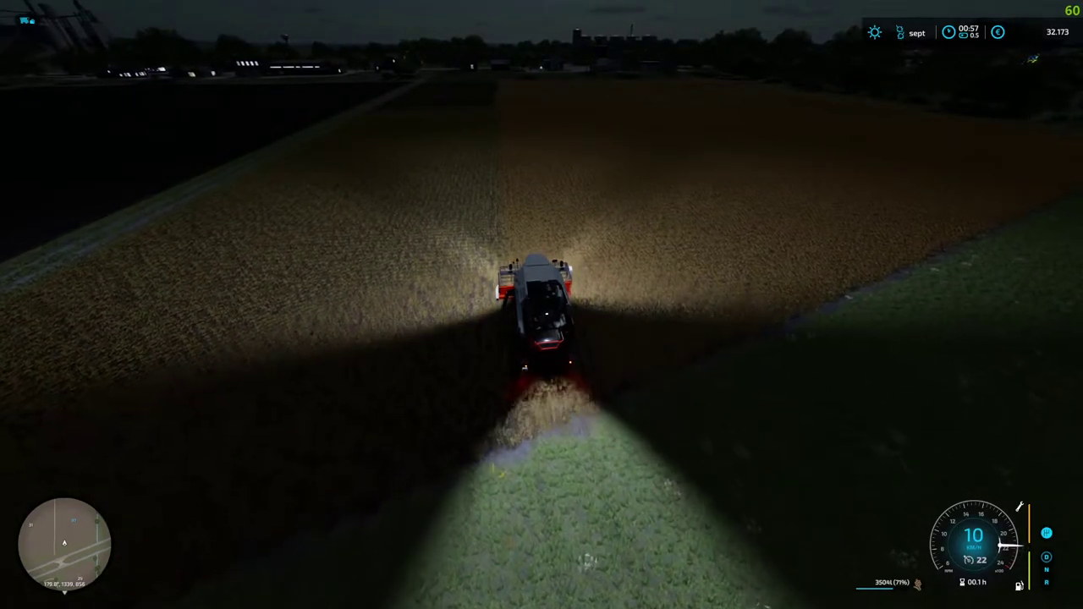
key("w")
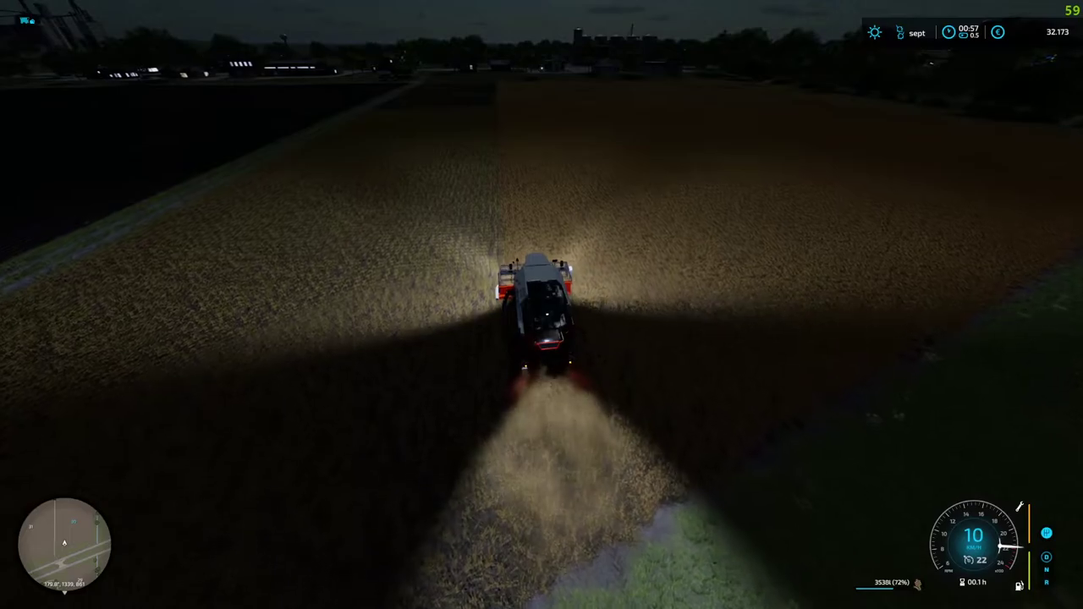
key("w")
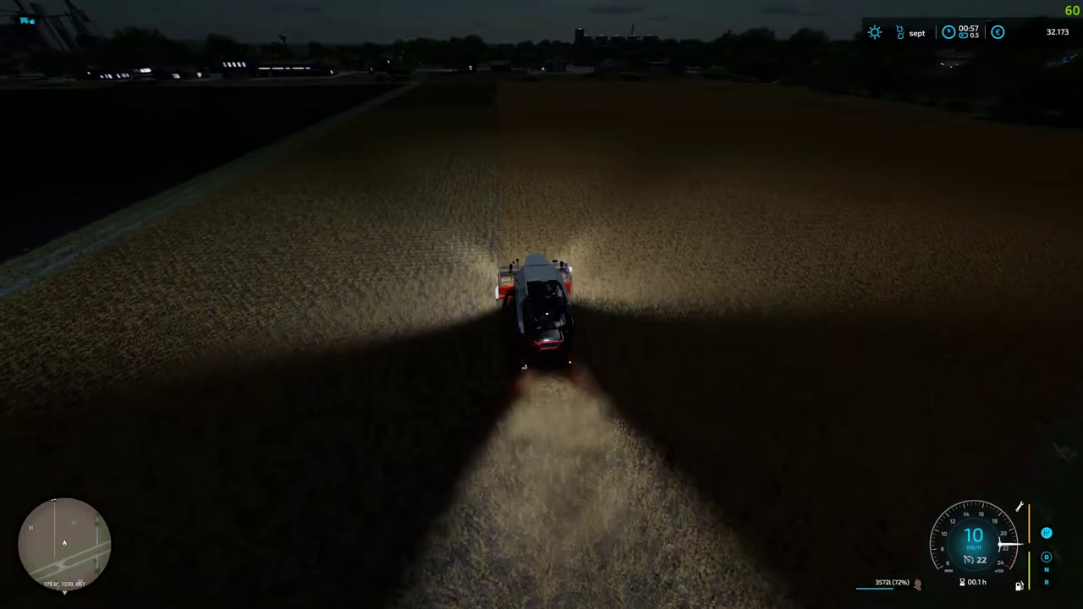
key("w")
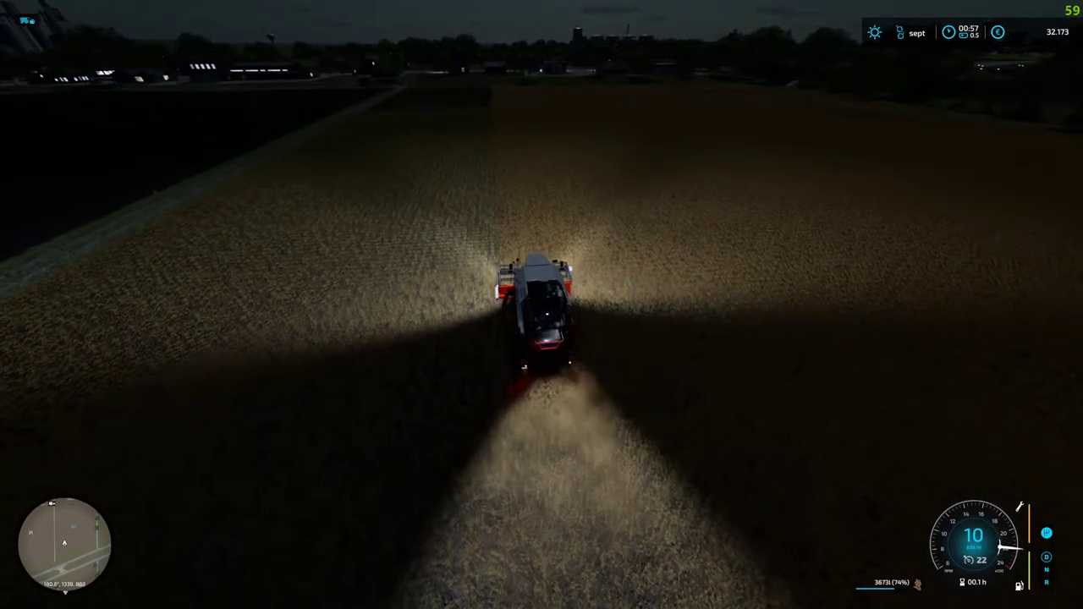
key("w")
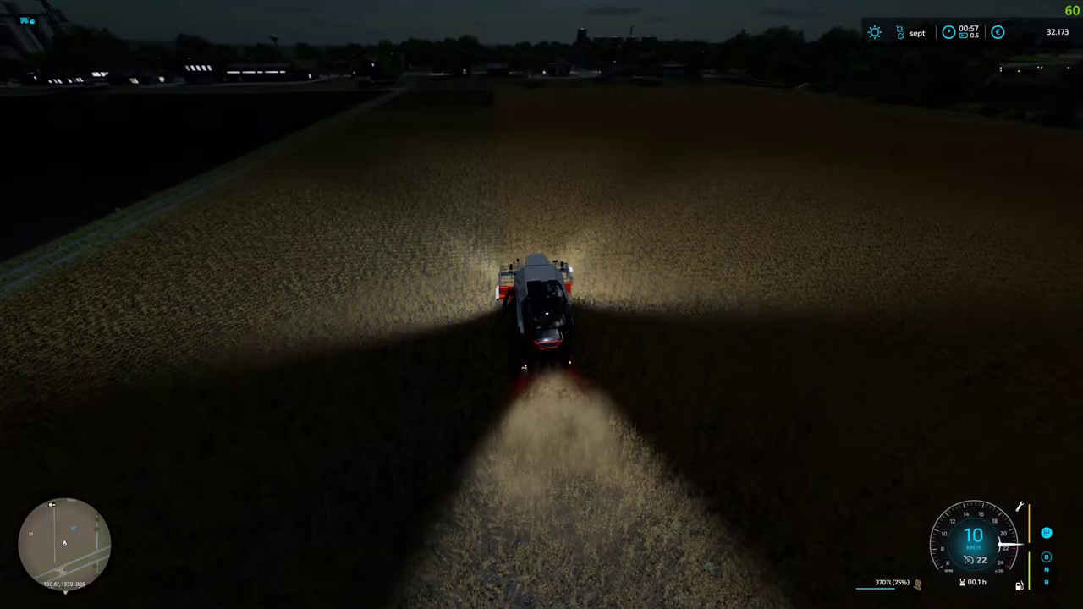
key("w")
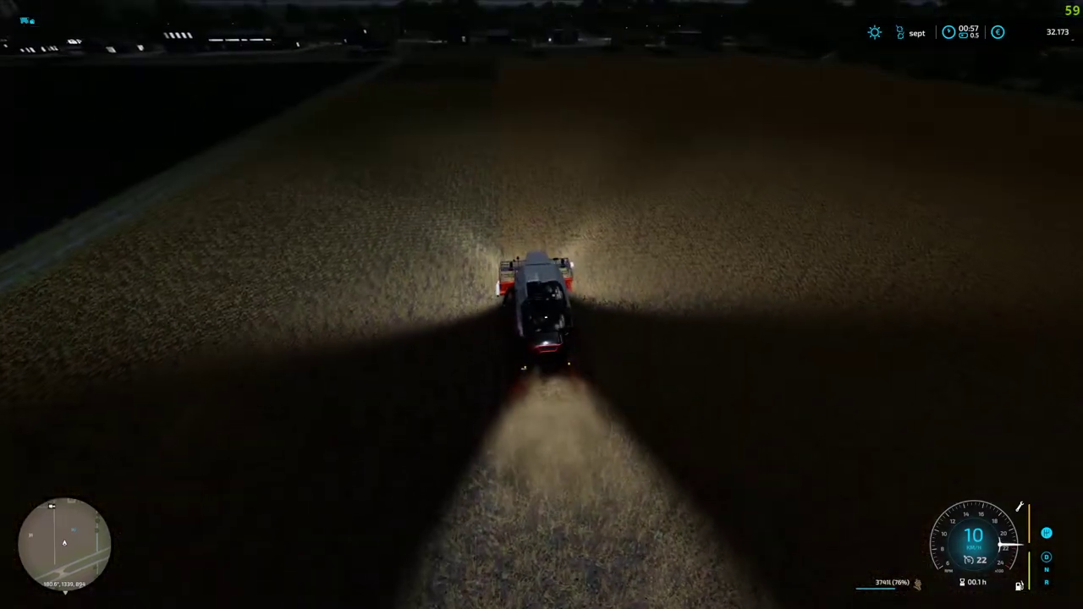
key("w")
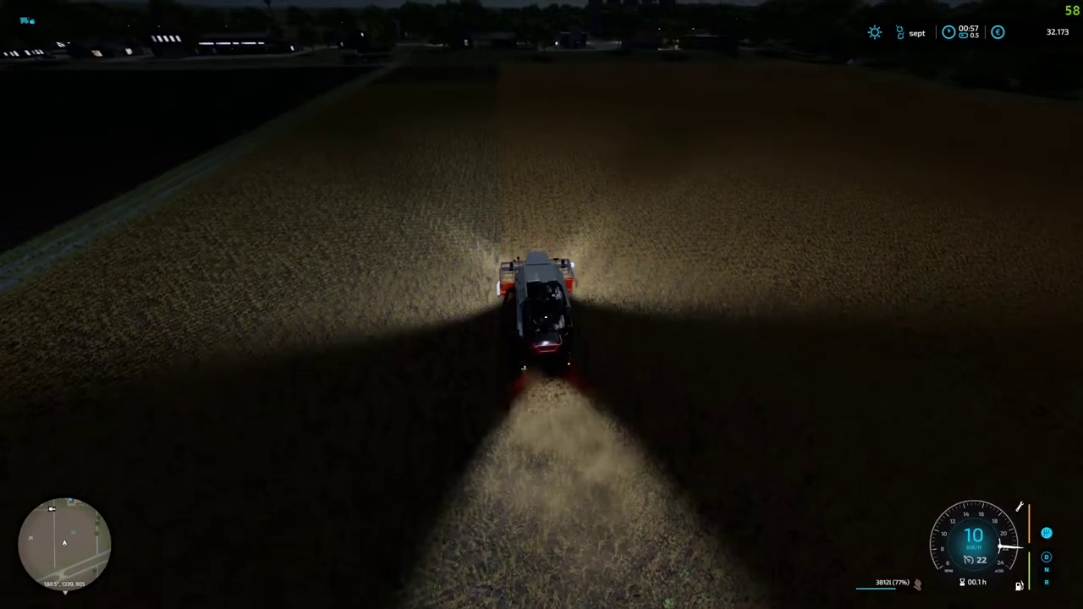
key("a")
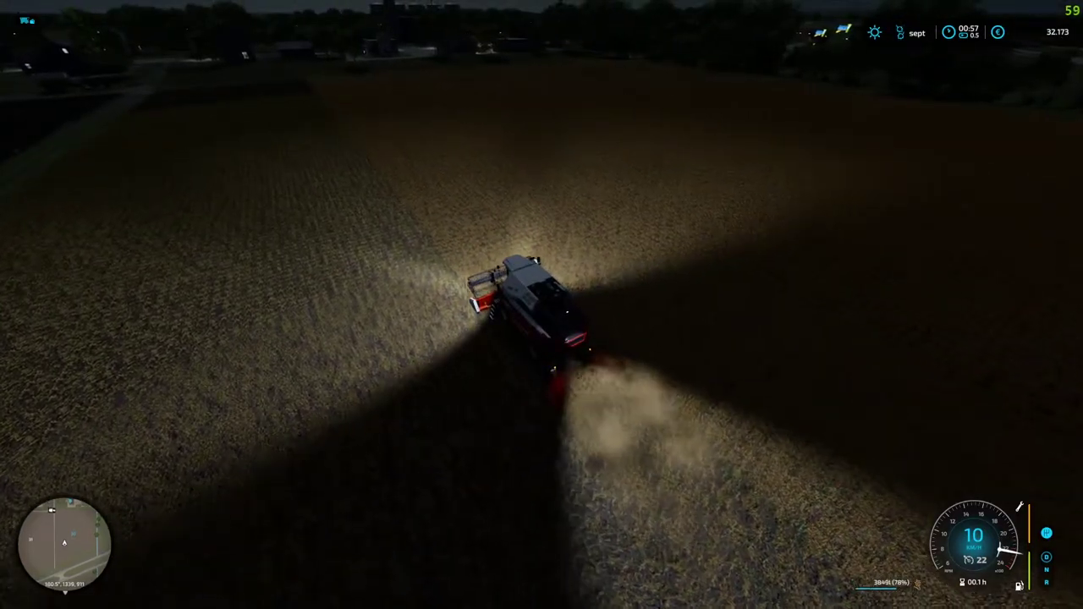
key("a")
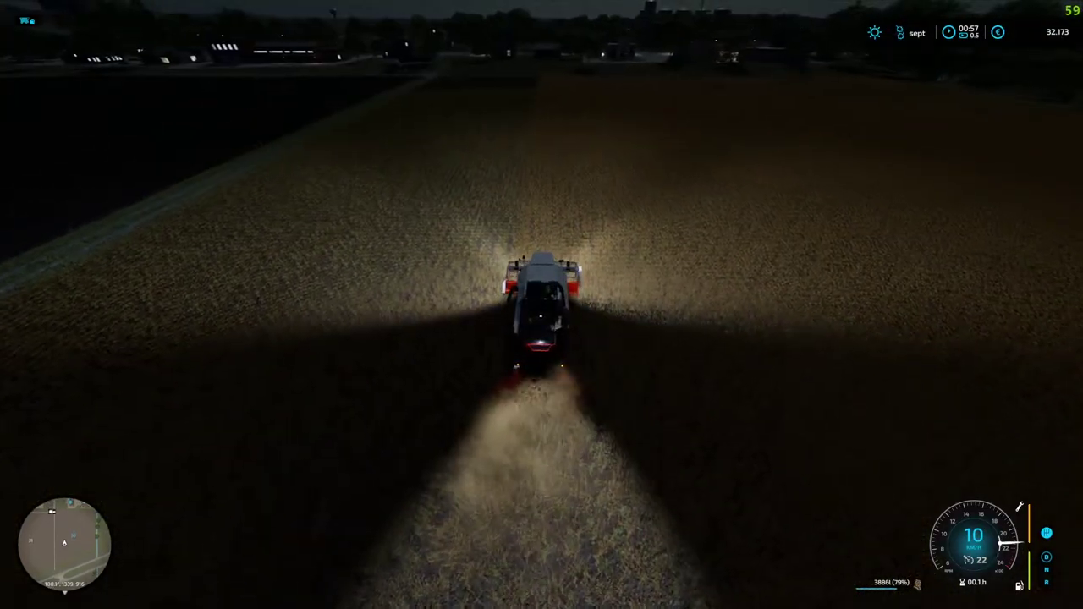
key("d")
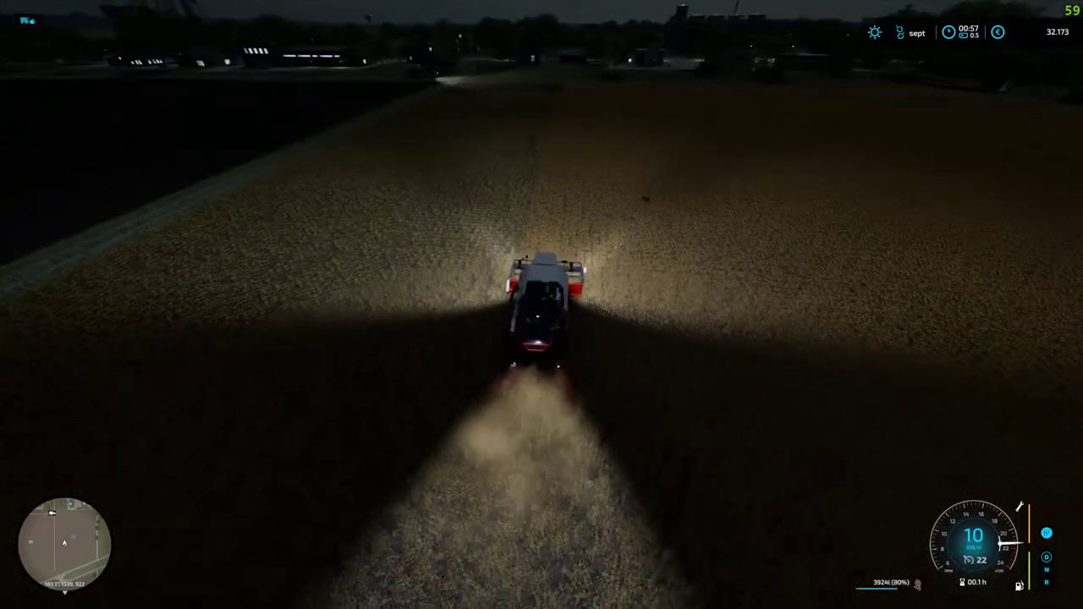
key("a")
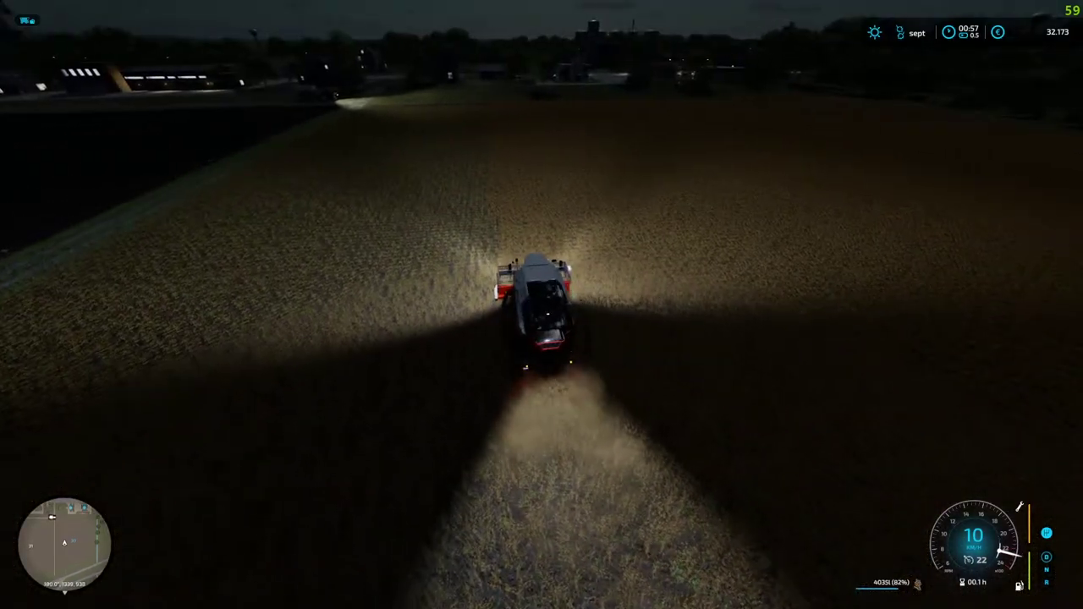
key("a")
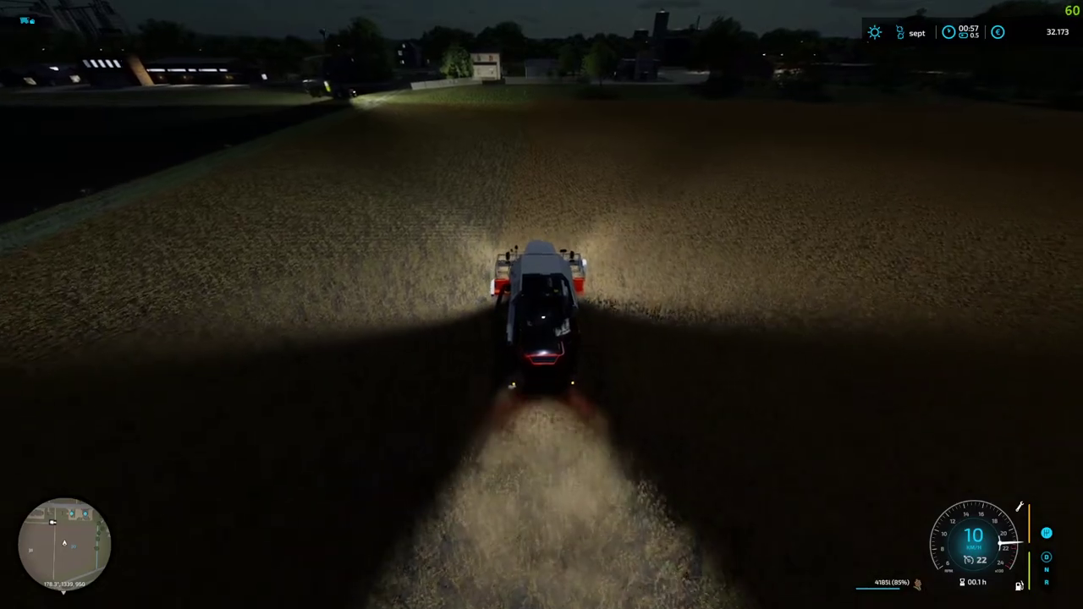
- Pause the game from its settings and switch to the Windows desktop
key("Escape")
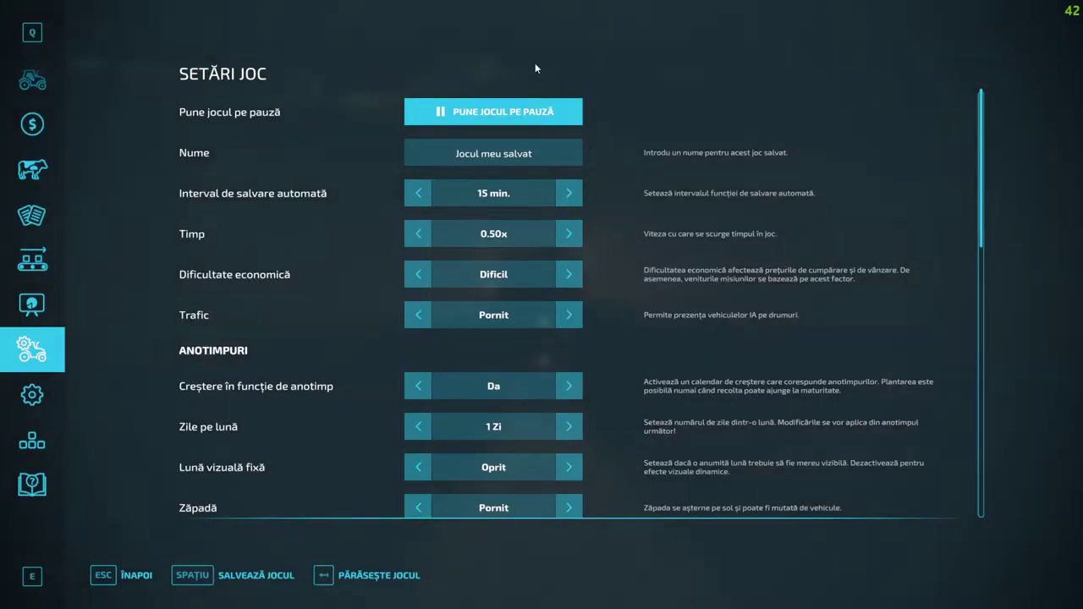
left_click(507, 112)
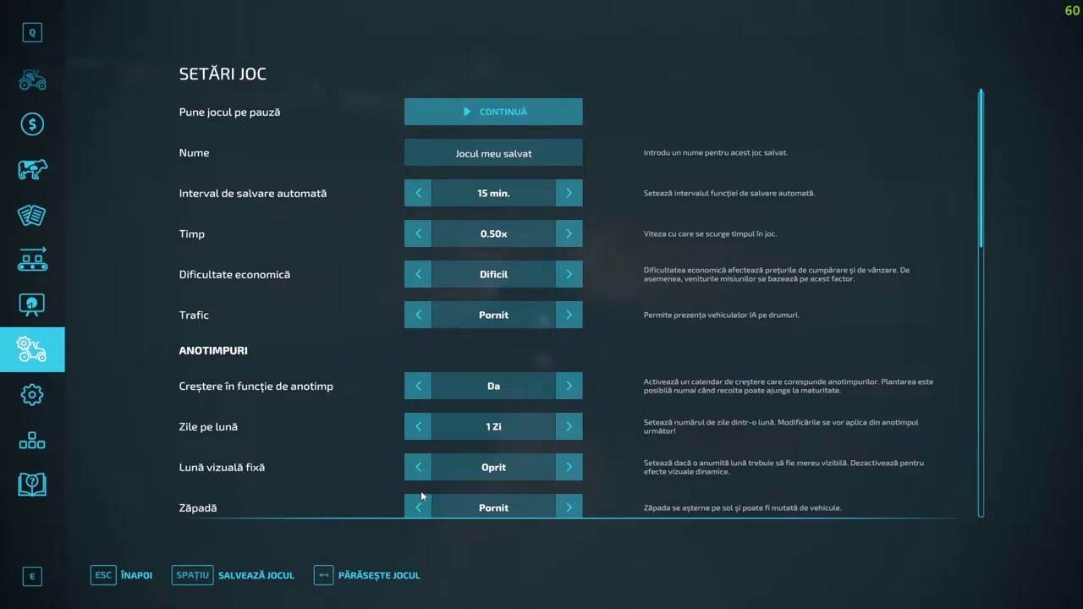
key("super+d")
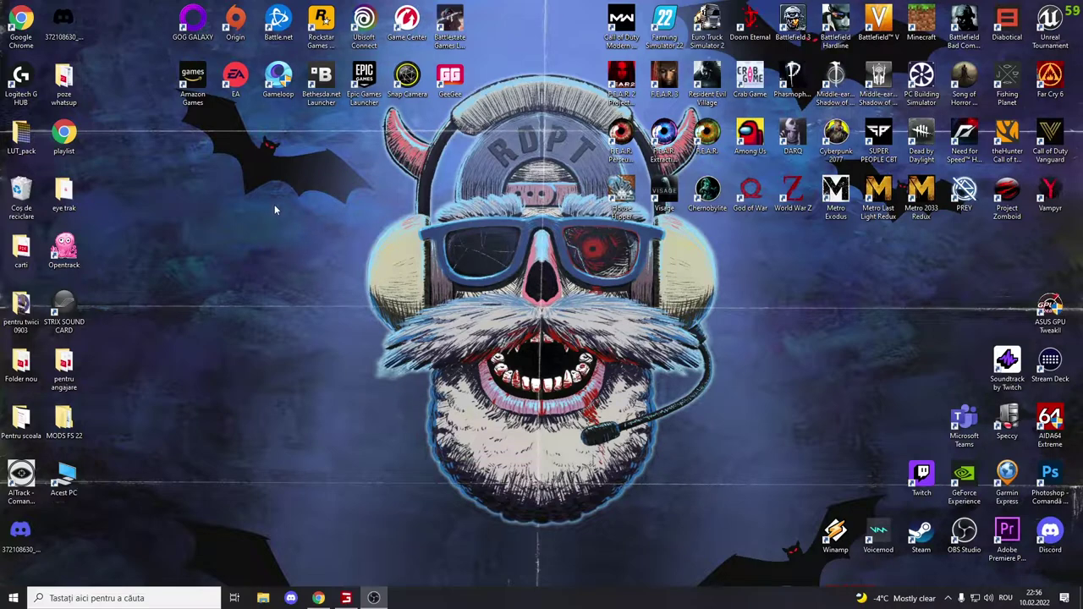
- Switch to the NVIDIA Control Panel and show the Adjust Image Settings with Preview page
right_click(314, 197)
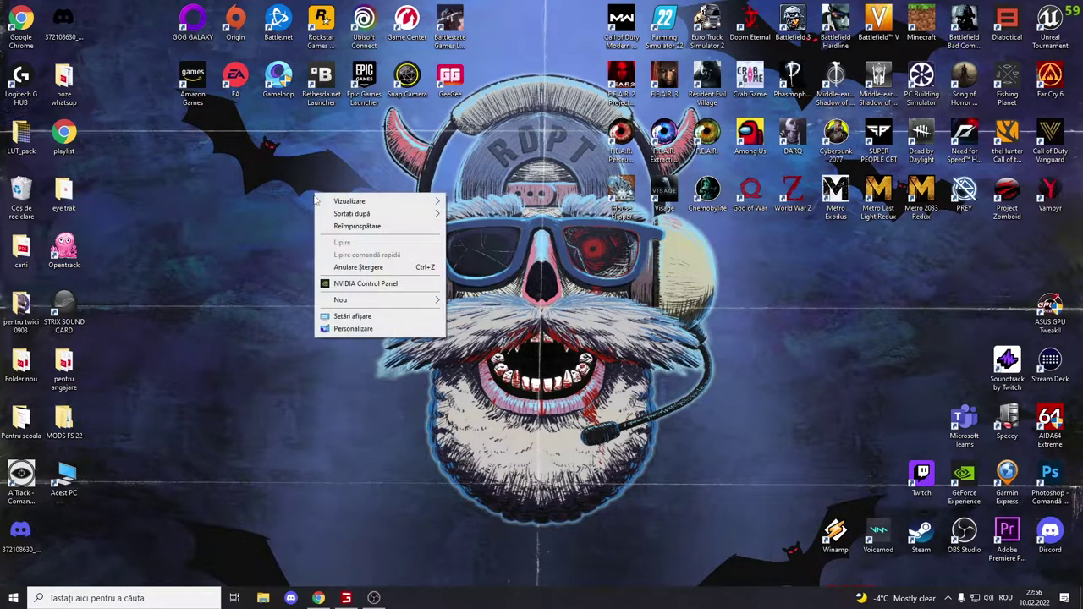
left_click(359, 286)
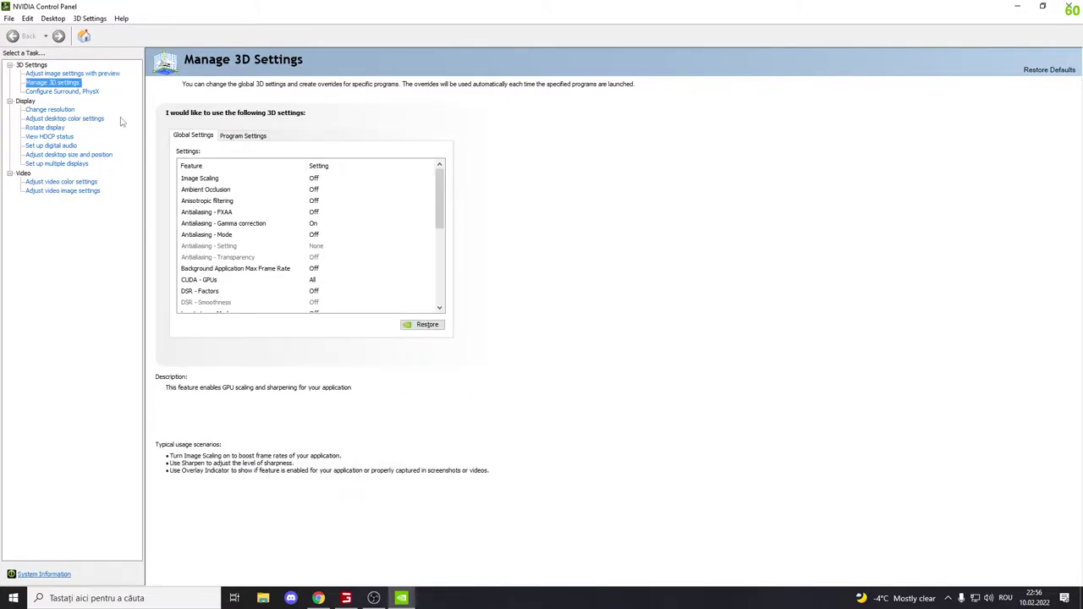
left_click(57, 75)
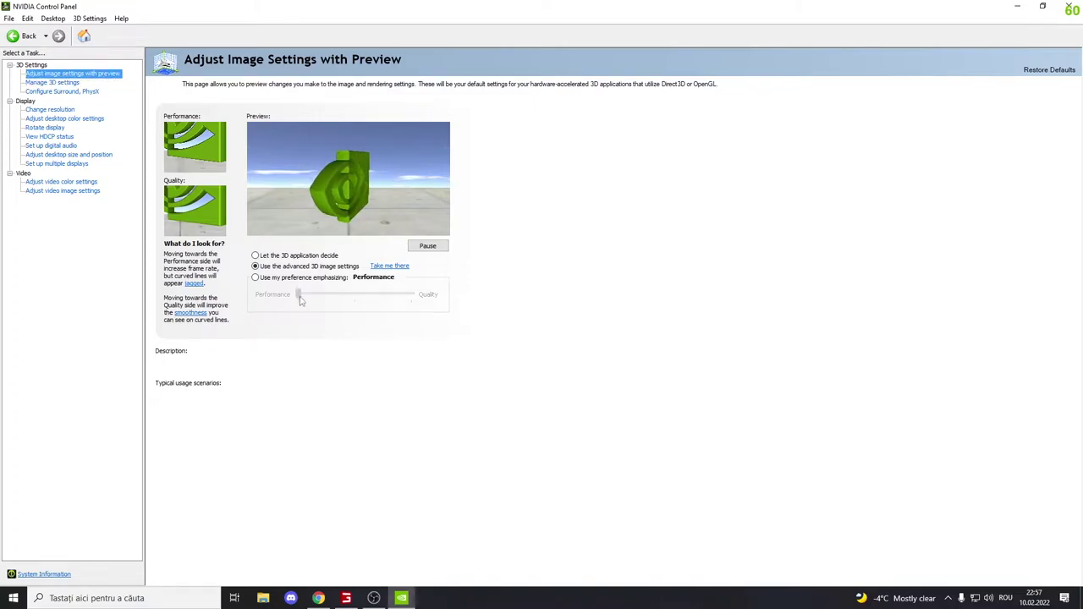
- Try the image settings preference that emphasizes Performance, with the slider at the Performance end
mouse_move(265, 269)
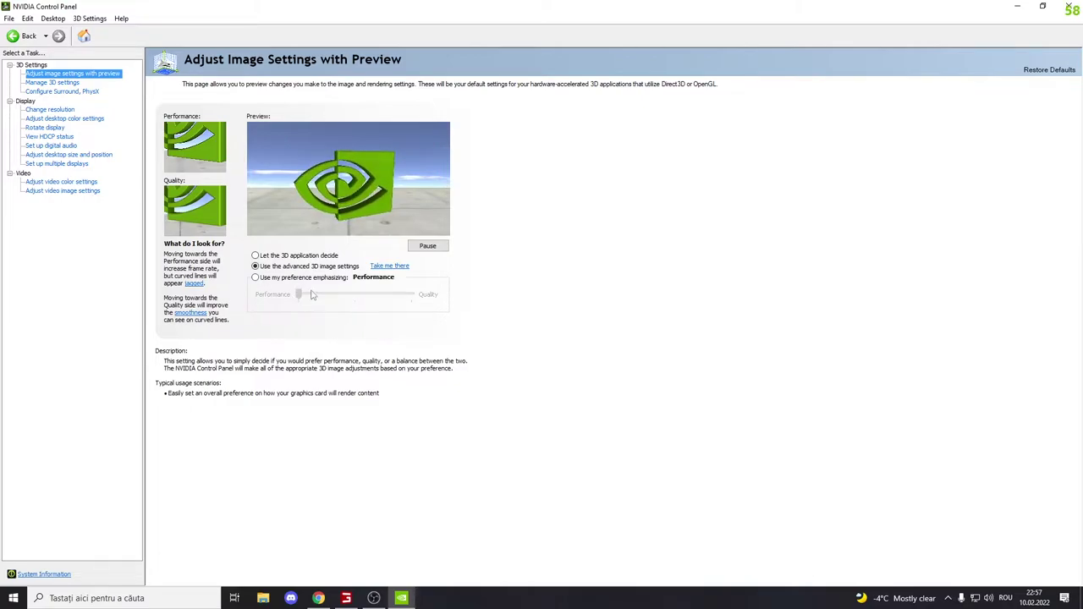
left_click(256, 279)
mouse_move(313, 297)
left_mouse_down()
mouse_move(427, 306)
mouse_move(298, 299)
left_mouse_up()
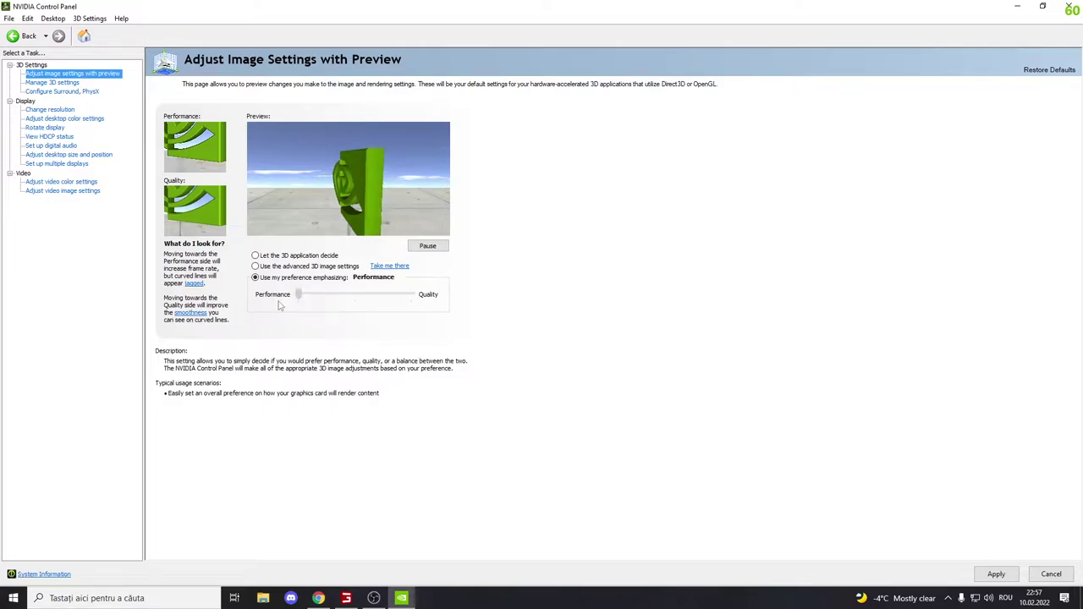
- Choose the advanced 3D image settings and apply the change while opening the Configure Surround, PhysX page
left_click(255, 266)
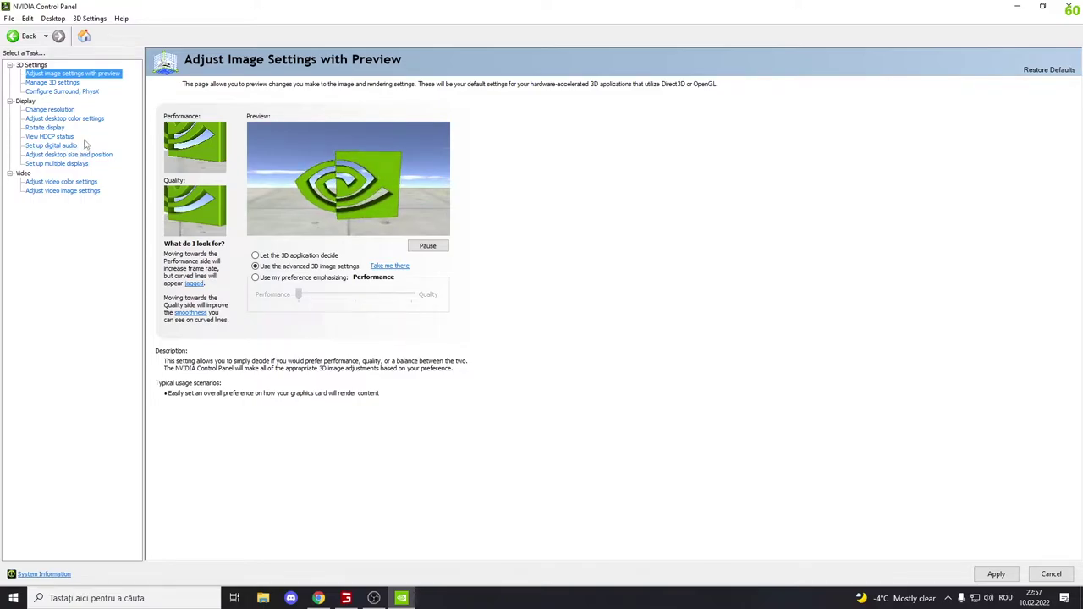
left_click(52, 93)
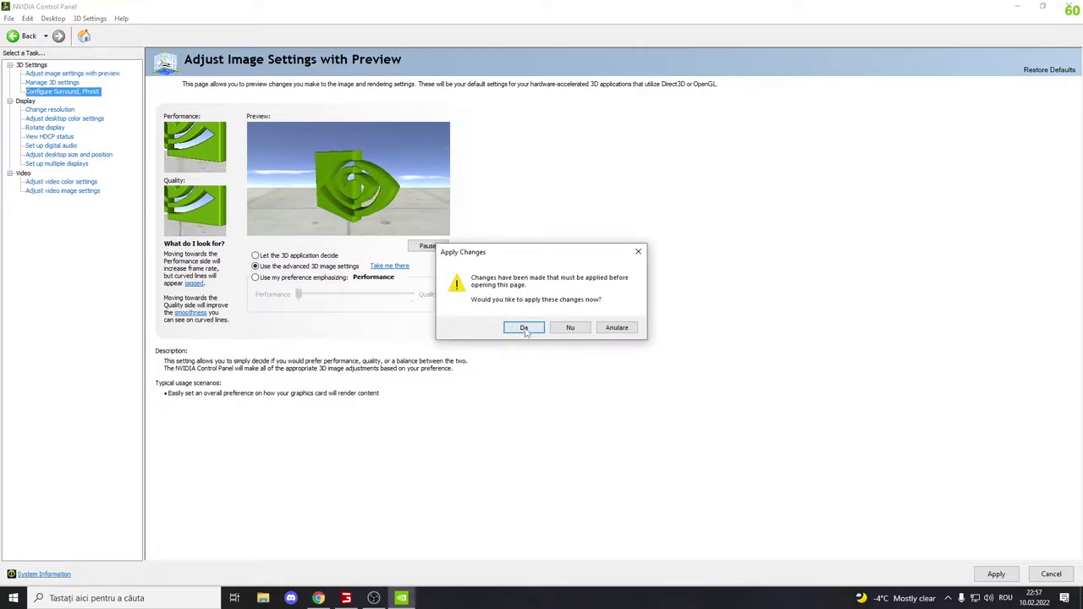
left_click(525, 328)
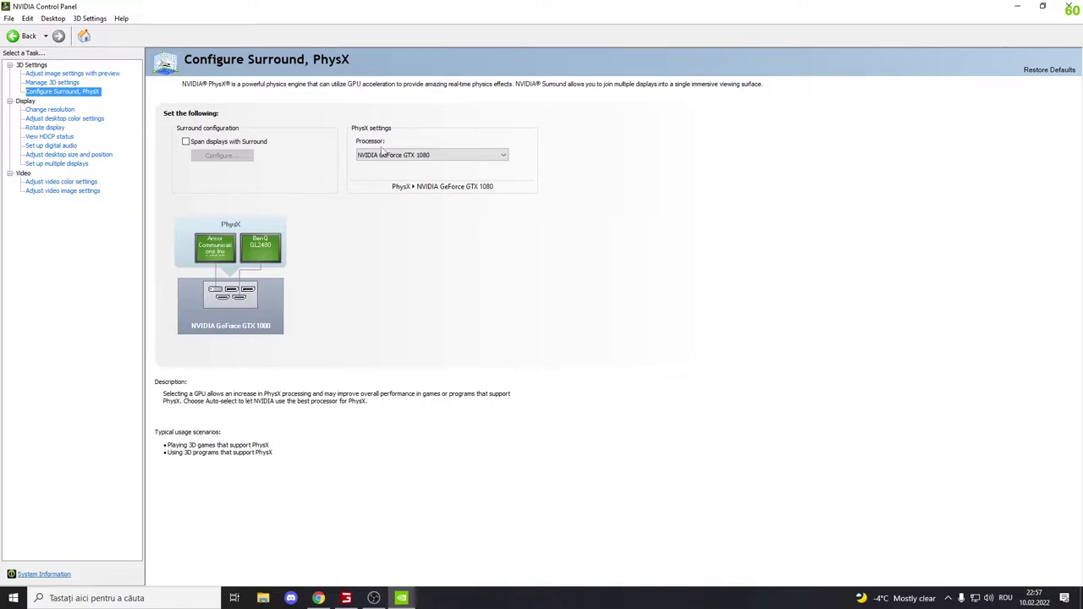
- Review the PhysX processor options and select NVIDIA GeForce GTX 1080
left_click(505, 157)
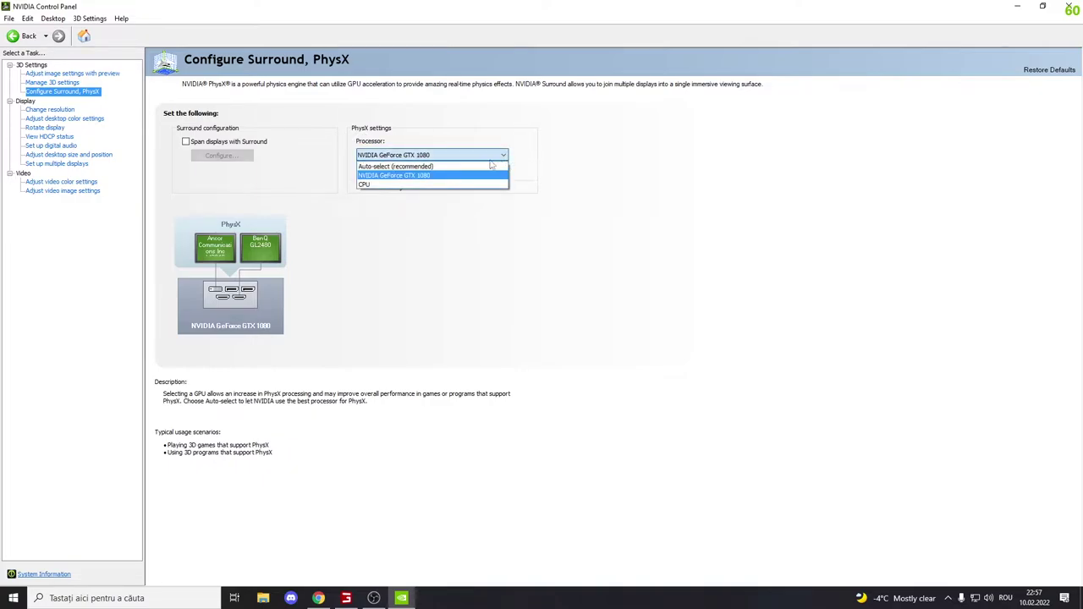
left_click(437, 178)
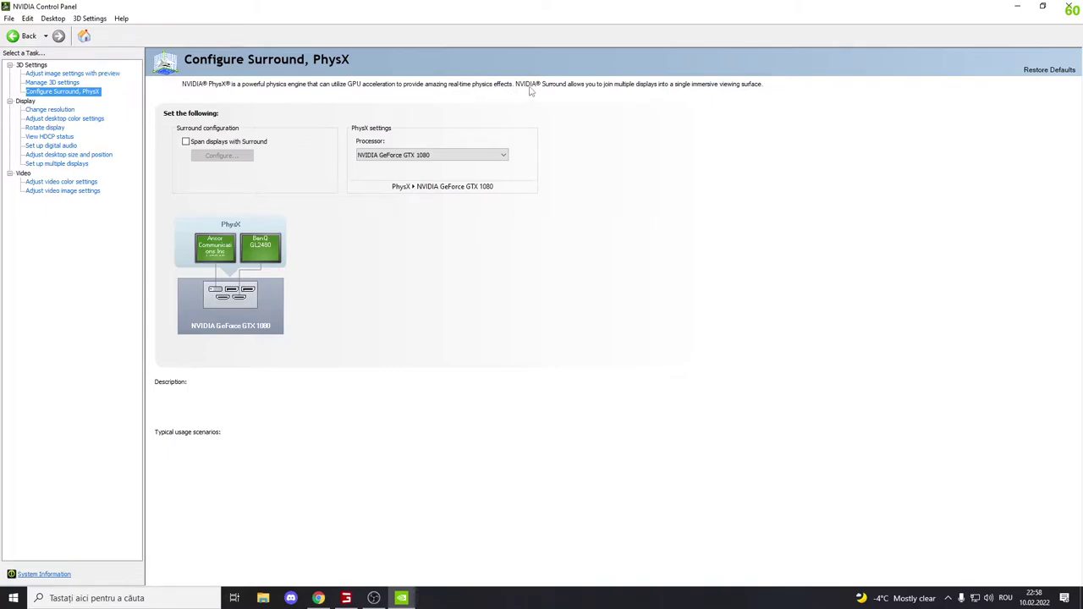
mouse_move(453, 160)
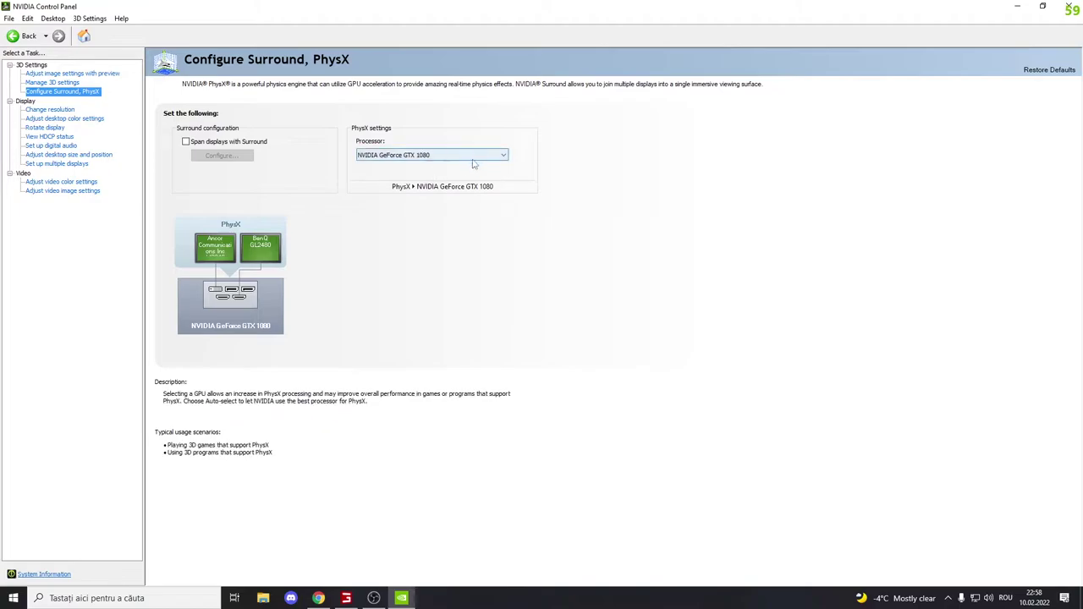
left_click(504, 157)
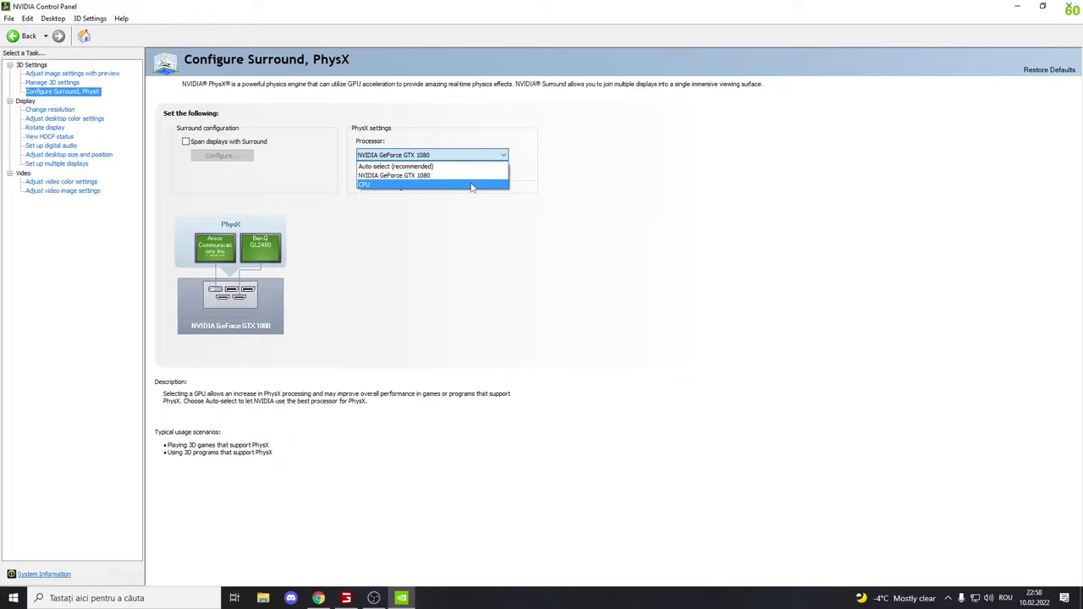
left_click(503, 175)
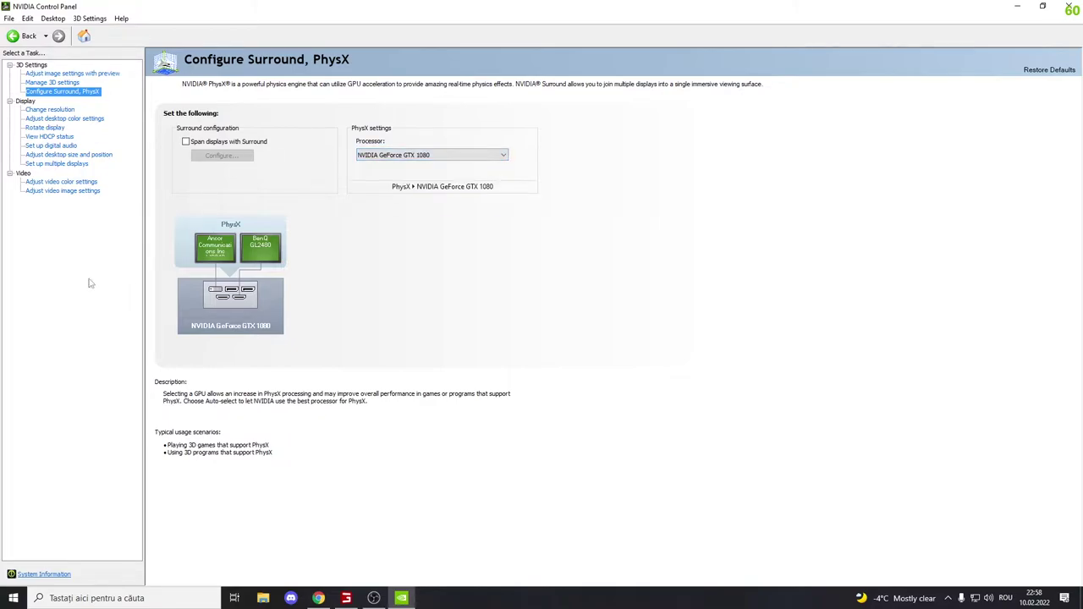
- Show the Manage 3D Settings page and choose NVIDIA GeForce GTX 1080 as the OpenGL rendering GPU in the global settings
left_click(53, 84)
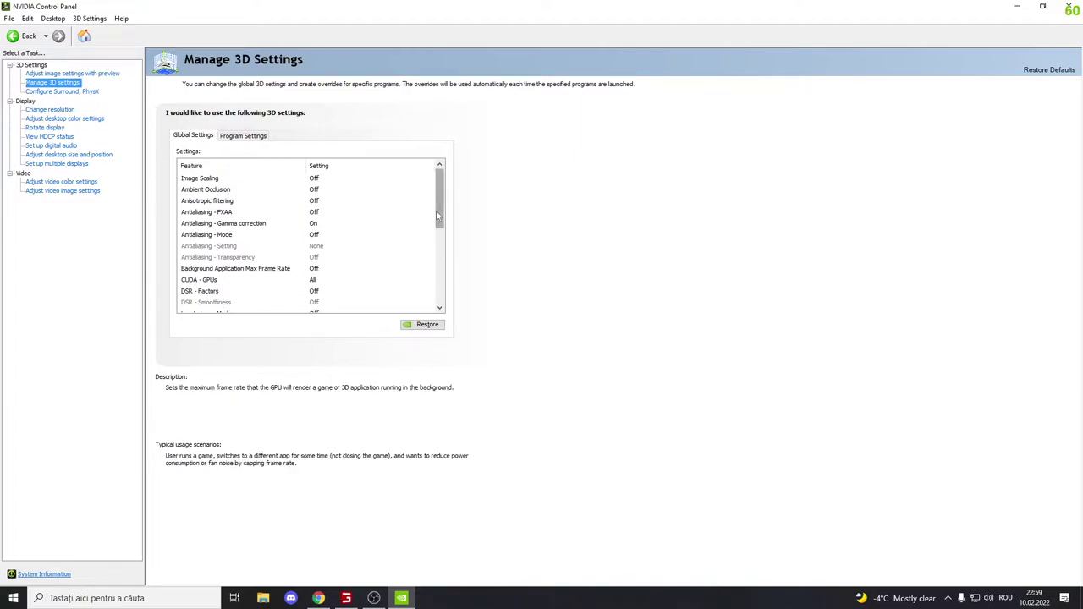
left_click_drag(438, 213, 441, 248)
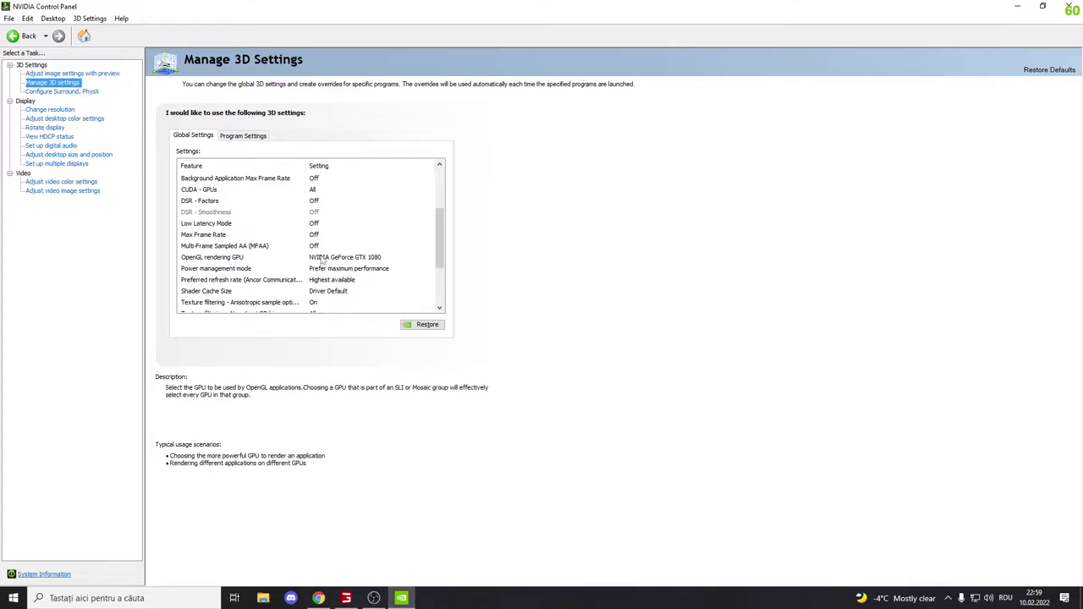
left_click(200, 260)
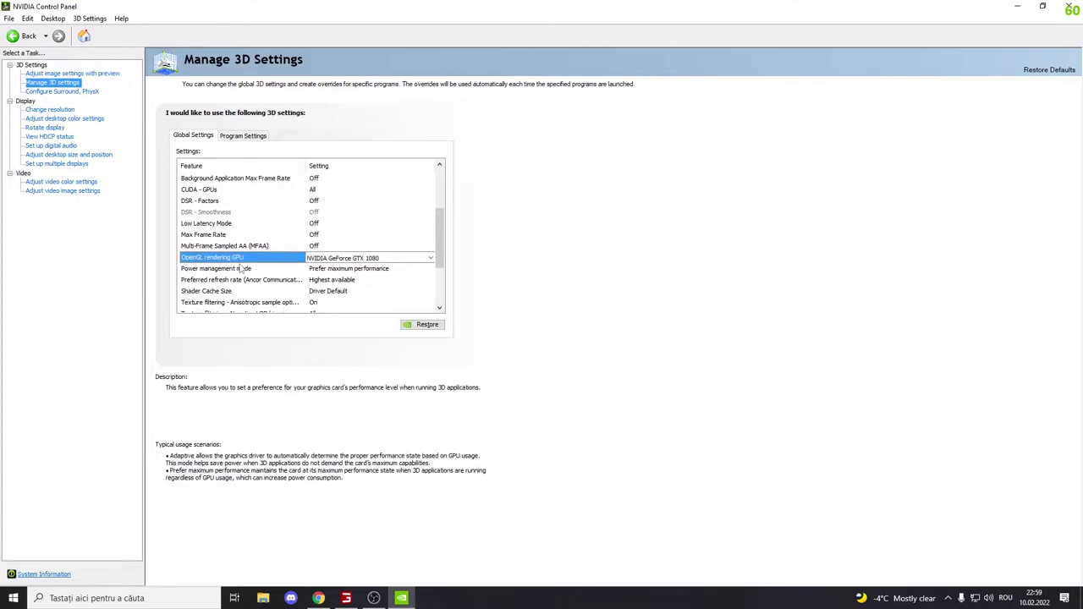
left_click(430, 259)
left_click(430, 259)
left_click(358, 263)
left_click(356, 276)
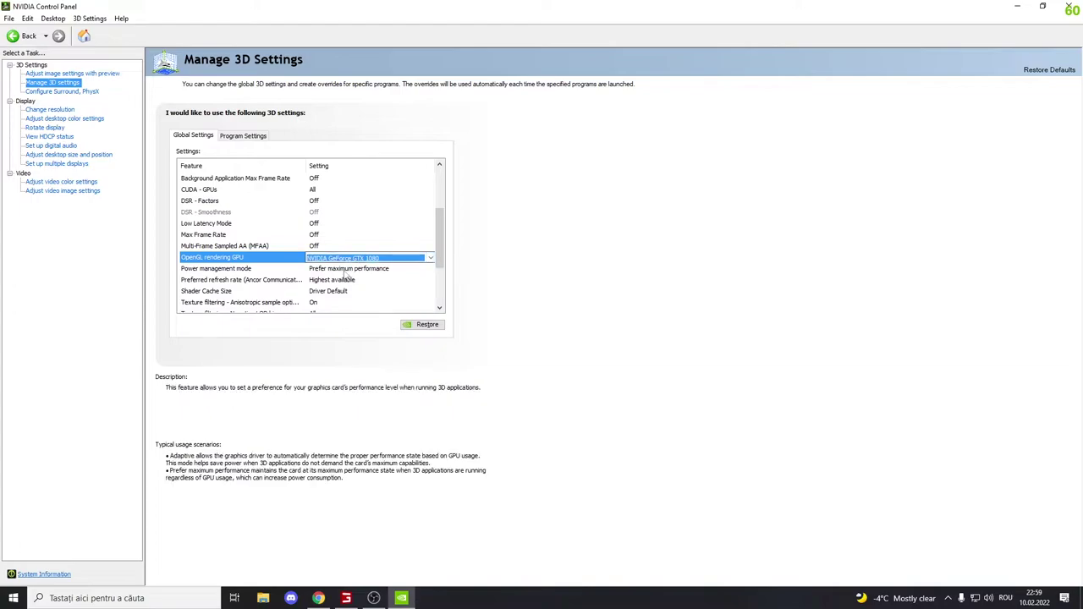
- Check the Power management mode setting and set Texture filtering - Quality to High performance
left_click(366, 271)
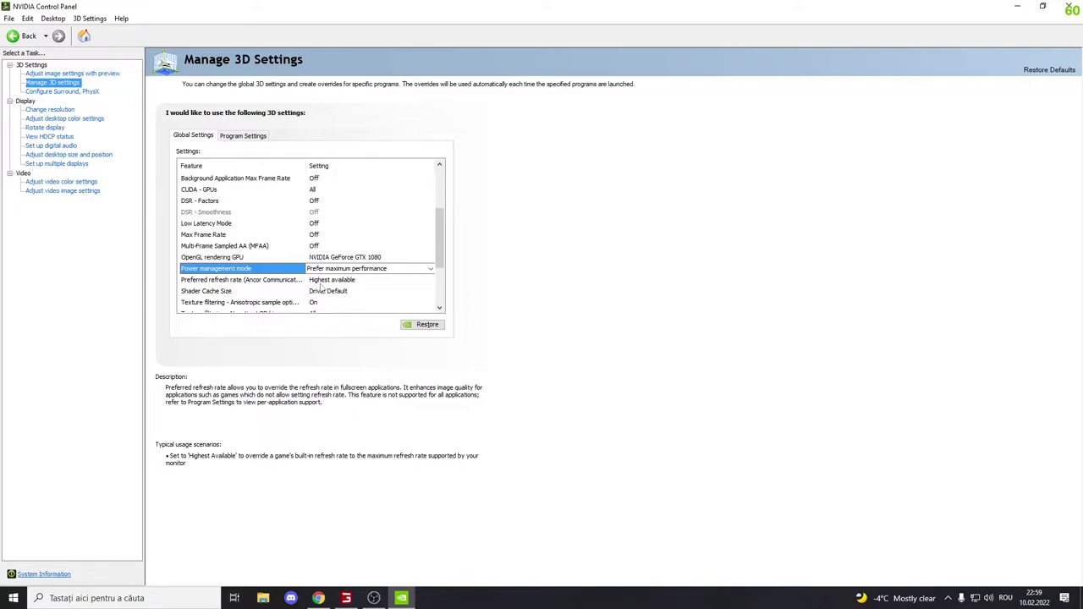
scroll(227, 297, "down", 2)
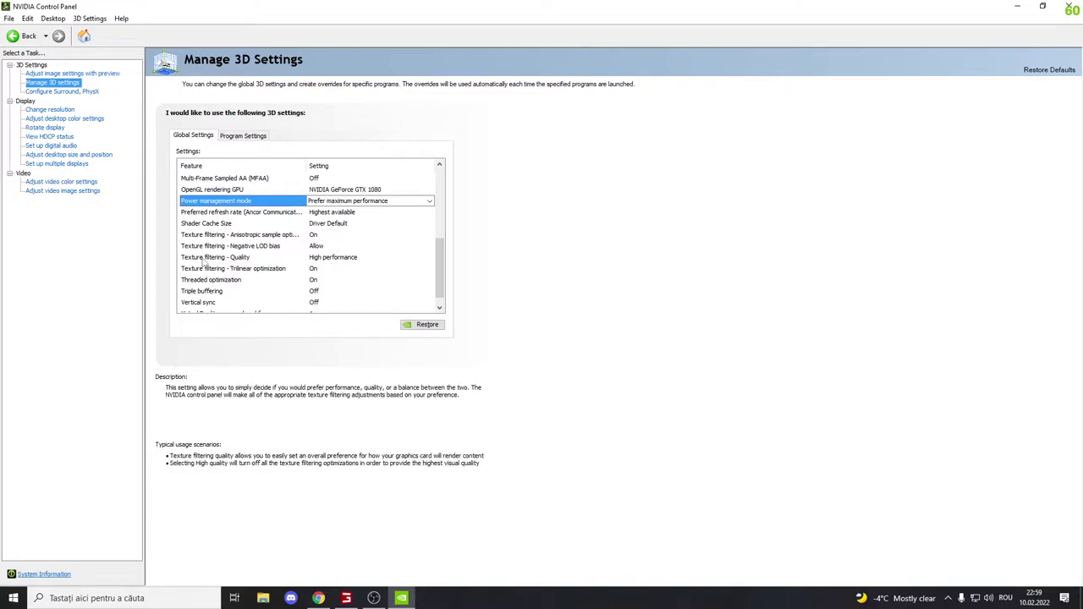
left_click(336, 258)
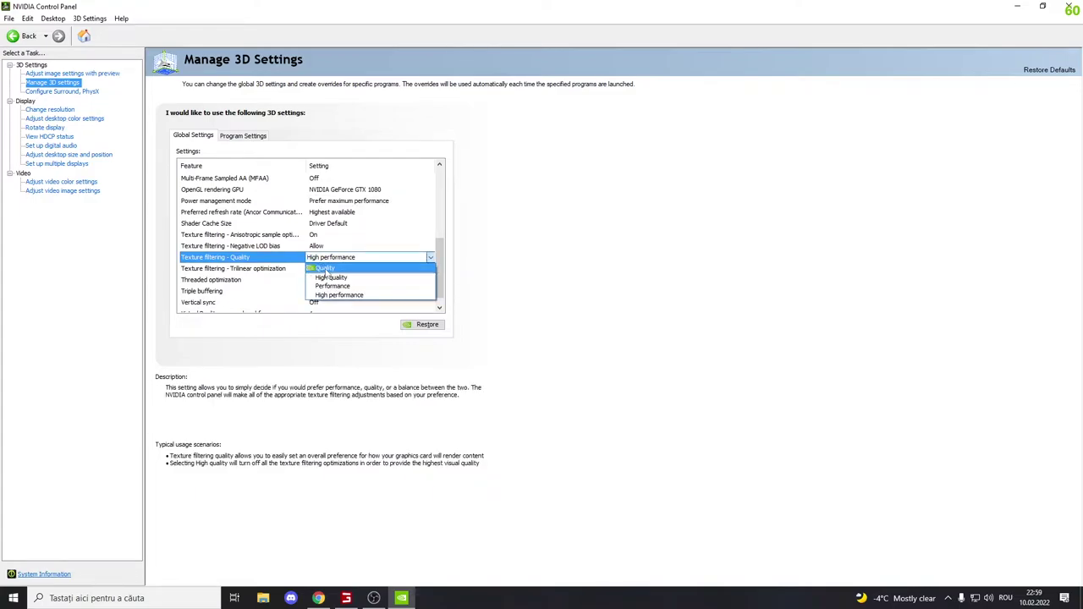
left_click(364, 296)
scroll(336, 284, "down", 1)
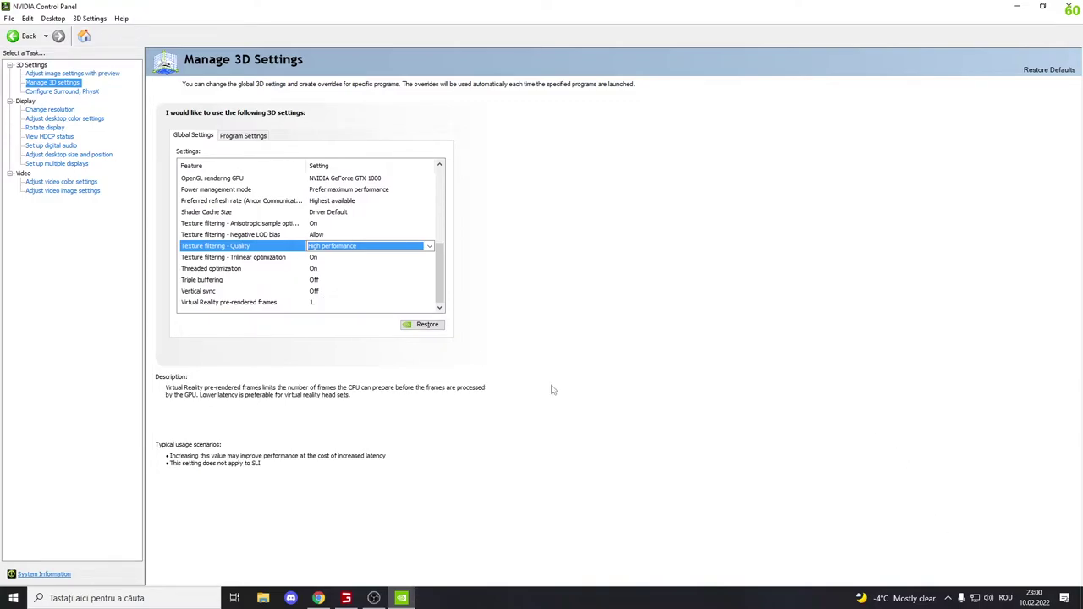
- Restore the control panel to a smaller window, reselect High performance for texture filtering quality, and close the window
left_click(1042, 5)
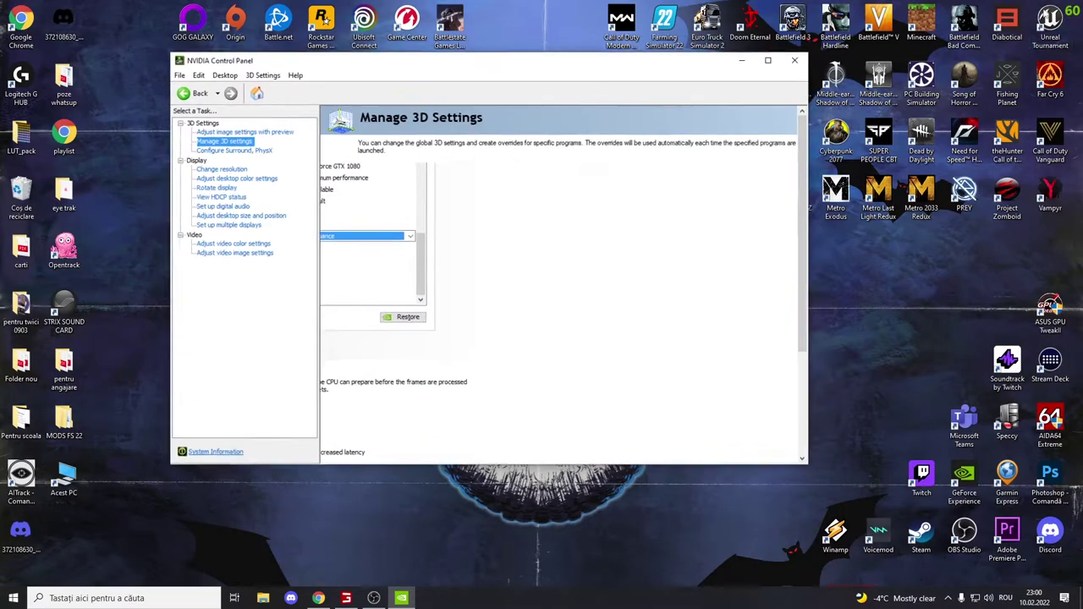
left_click_drag(810, 339, 820, 437)
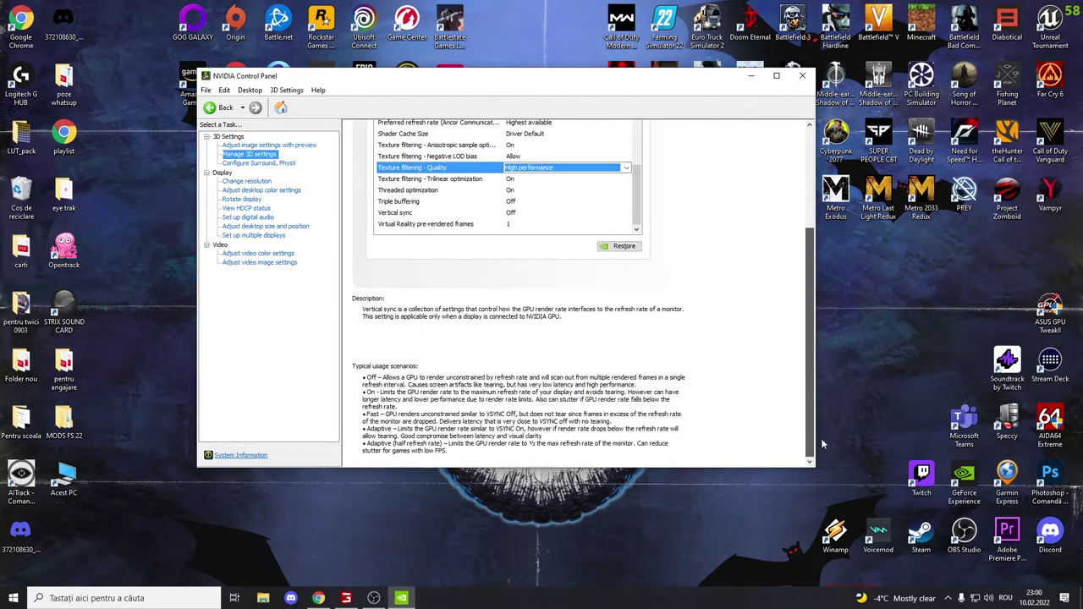
left_click(592, 168)
left_click(558, 207)
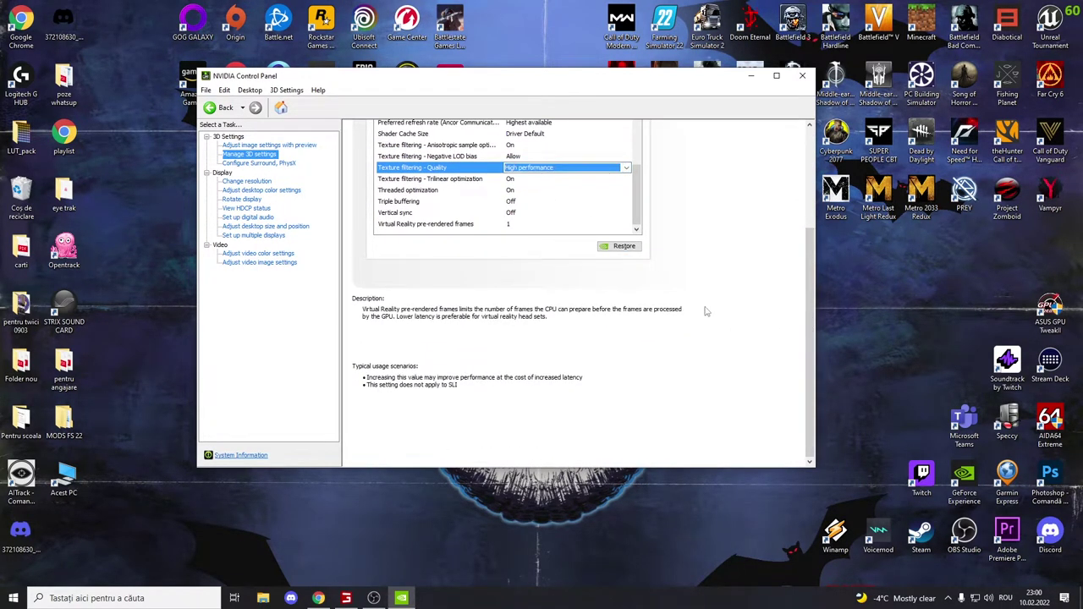
left_click(759, 460)
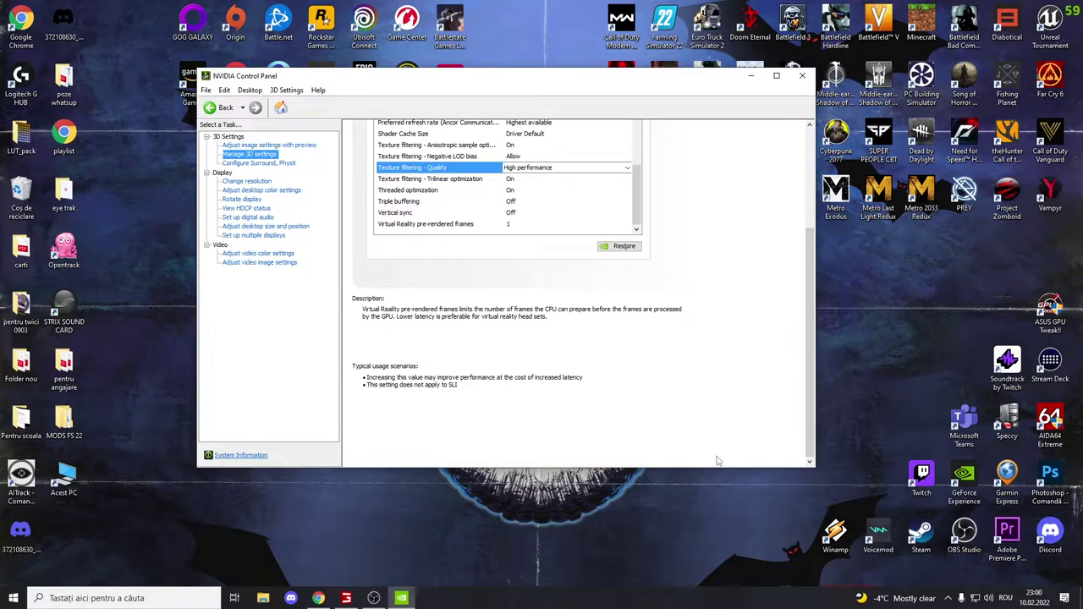
left_click(800, 77)
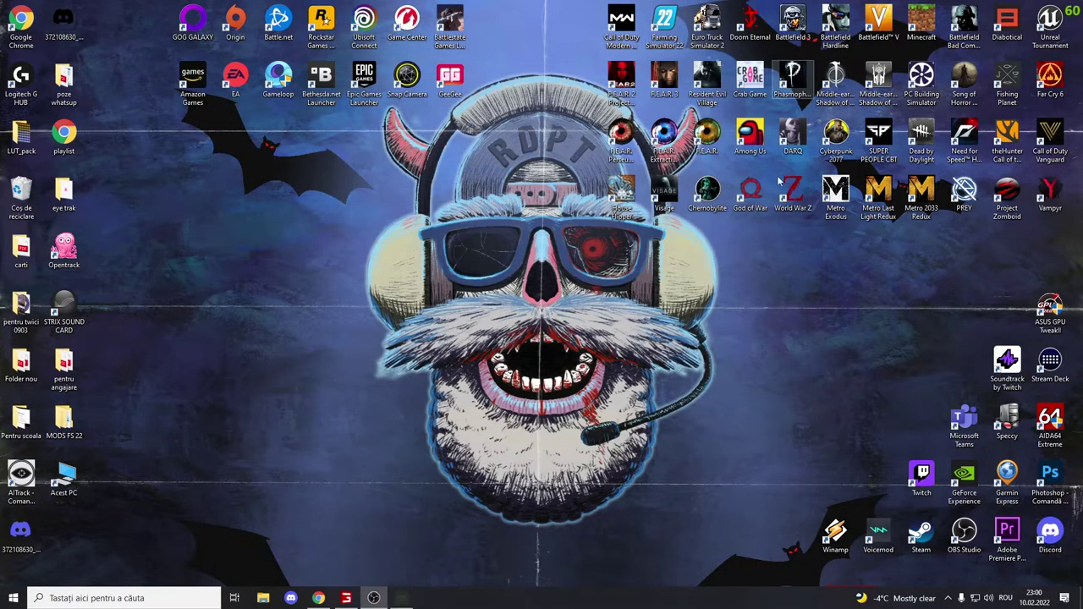
- Switch to Farming Simulator 22 and leave the current saved game for the main menu
mouse_move(350, 600)
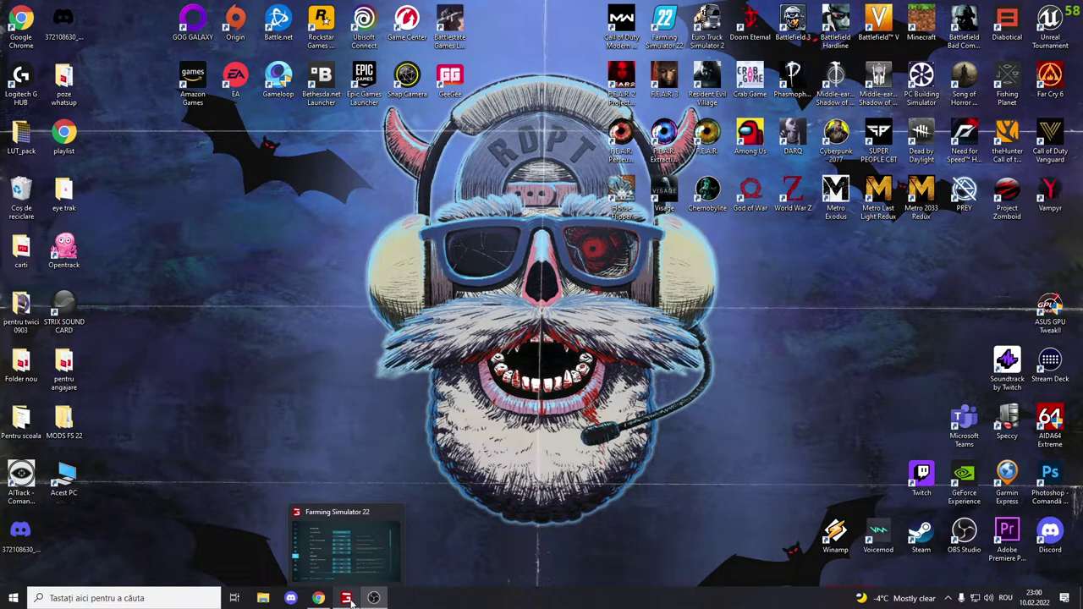
left_click(351, 600)
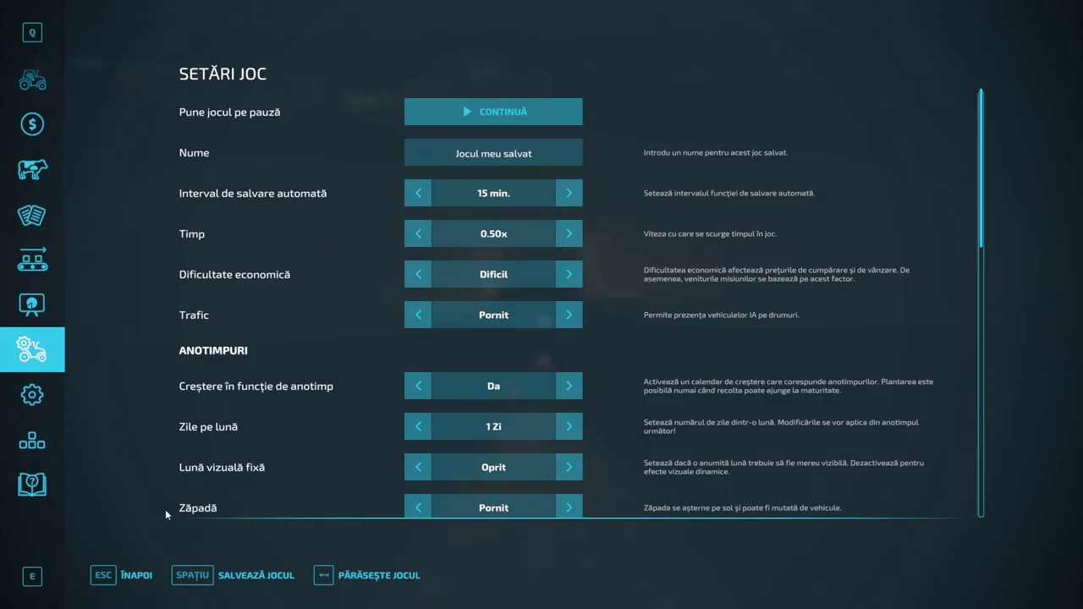
left_click(310, 593)
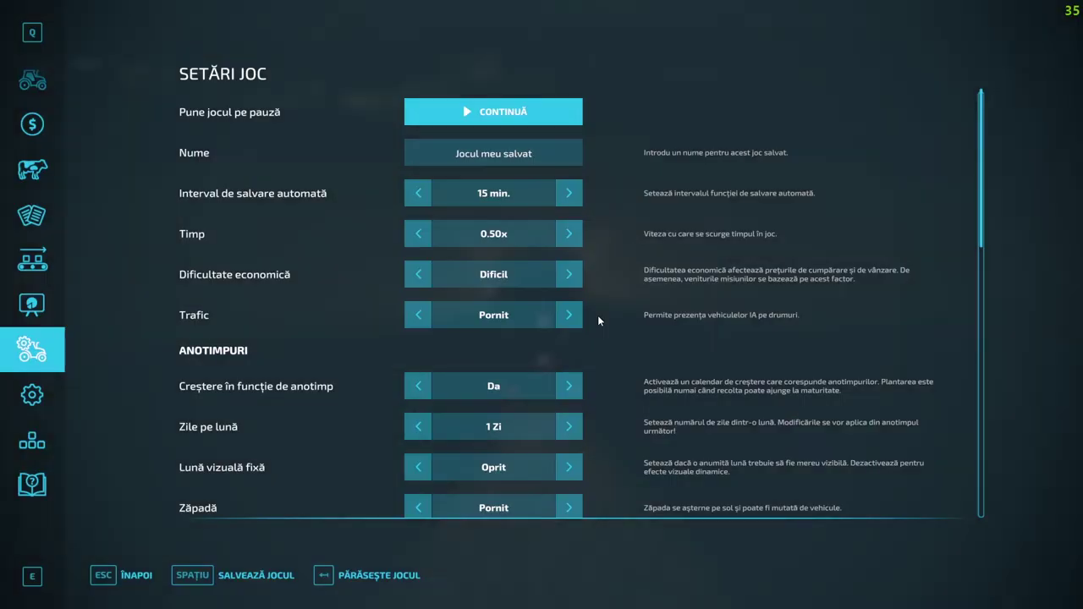
left_click(372, 576)
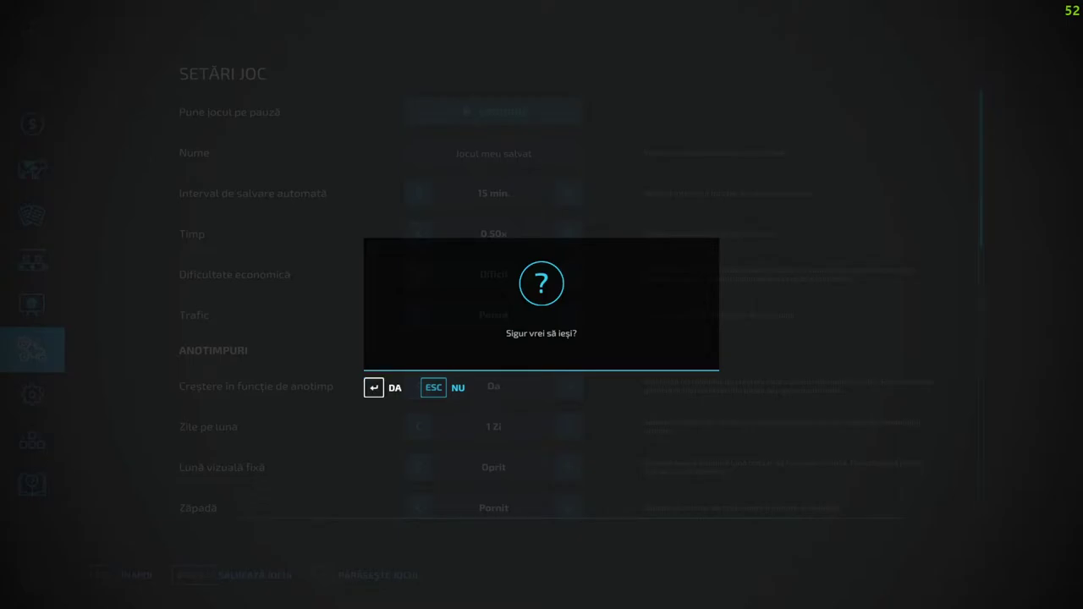
key("Return")
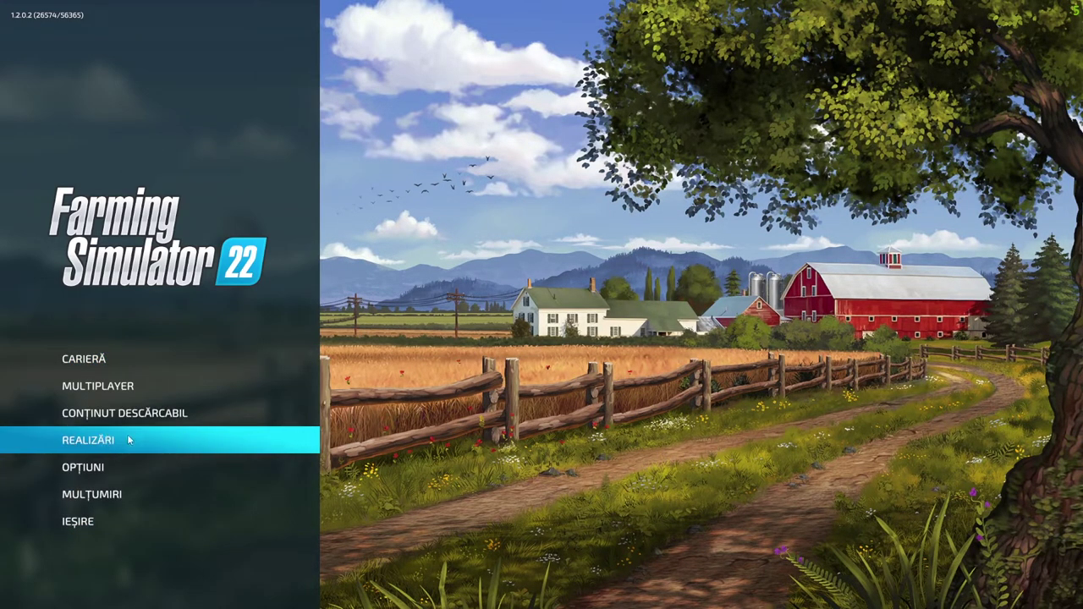
- Open the game's display settings from the main menu options
left_click(85, 467)
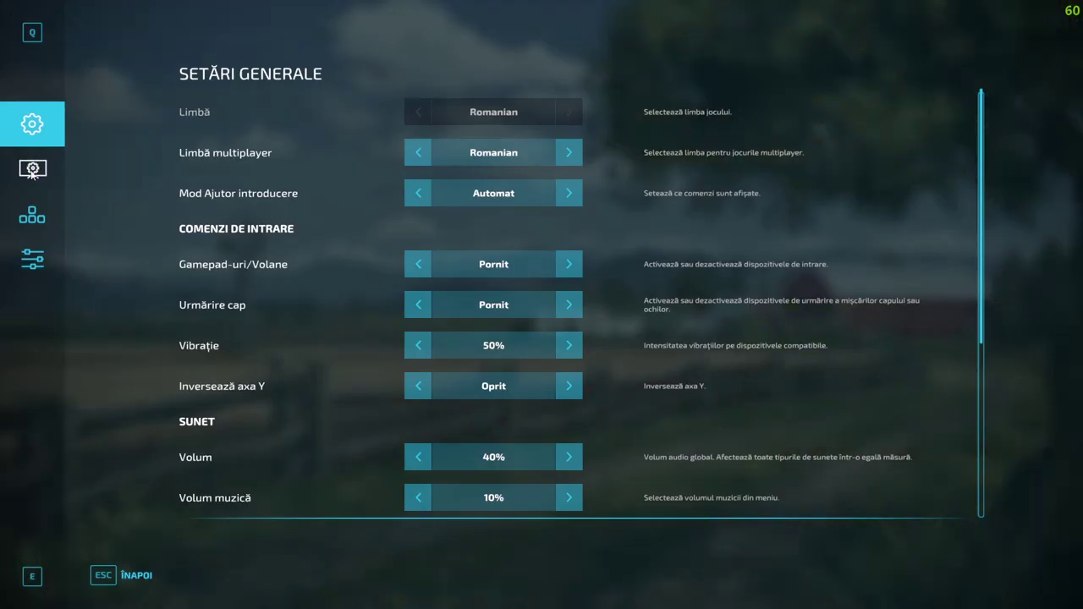
left_click(32, 168)
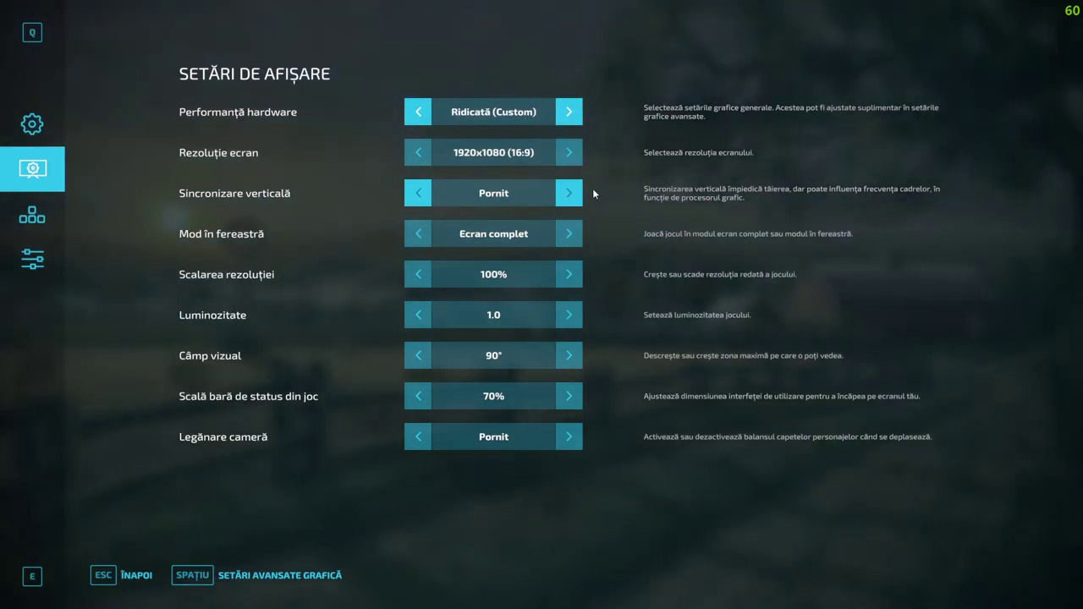
- Try the Geamuri window mode and return the setting to Ecran complet
left_click(569, 234)
left_click(573, 236)
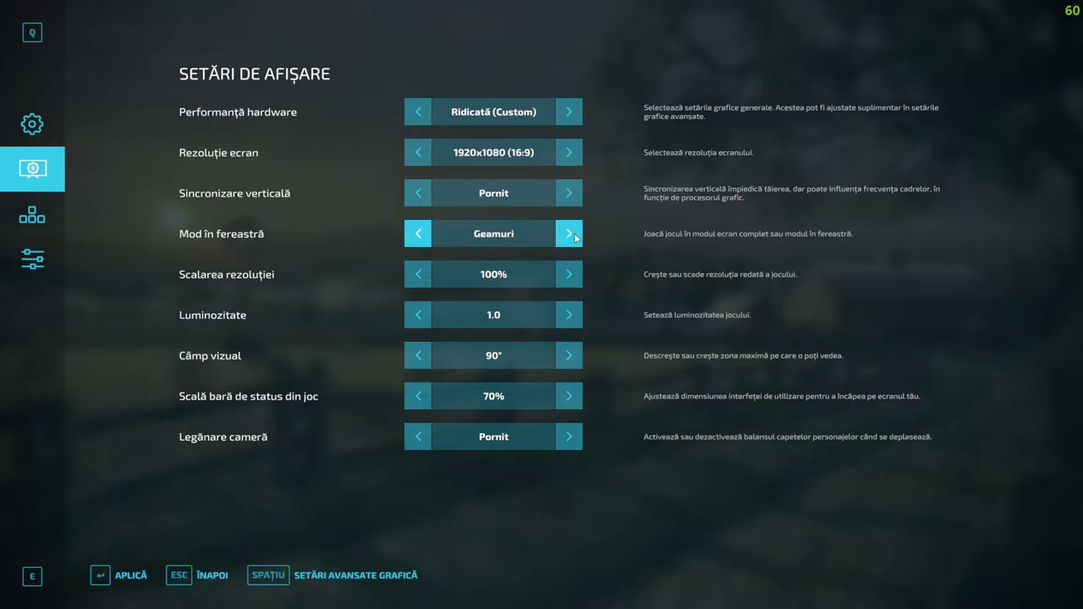
left_click(573, 236)
left_click(418, 236)
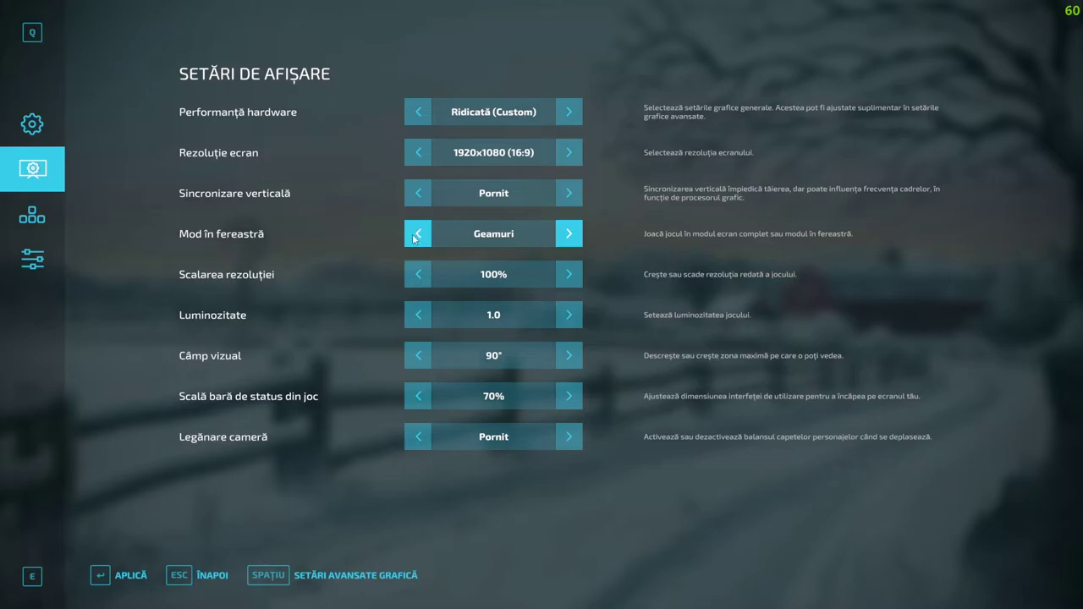
left_click(569, 234)
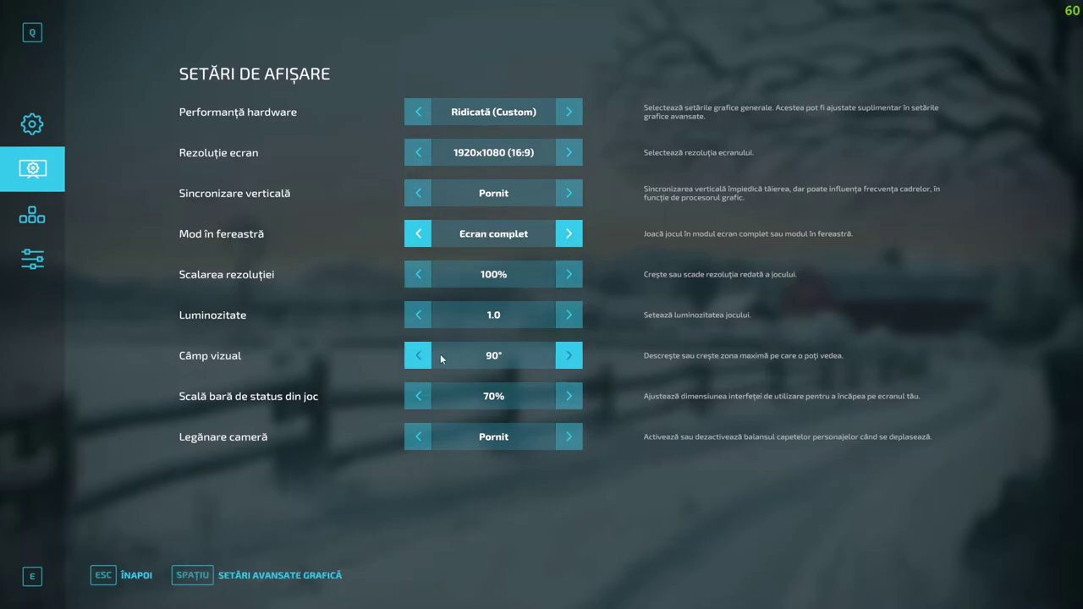
- Set the field of view (Câmp vizual) to 110°, apply the change, and open the advanced graphics settings
left_click(569, 356)
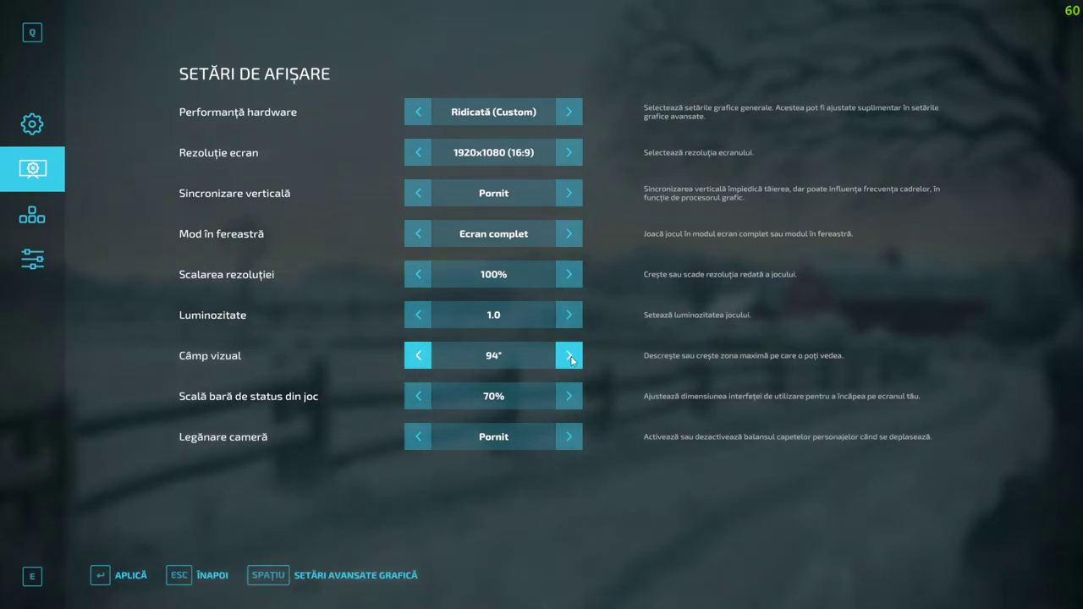
left_click(569, 356)
left_click(570, 356)
left_click(570, 356)
left_click(569, 356)
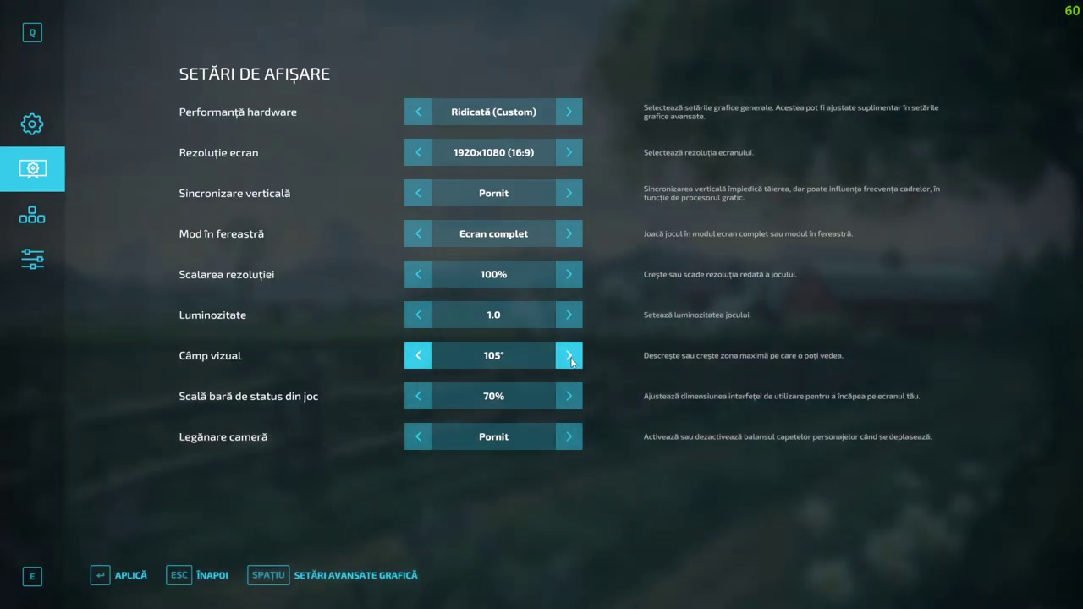
left_click(569, 357)
left_click(569, 356)
left_click(423, 359)
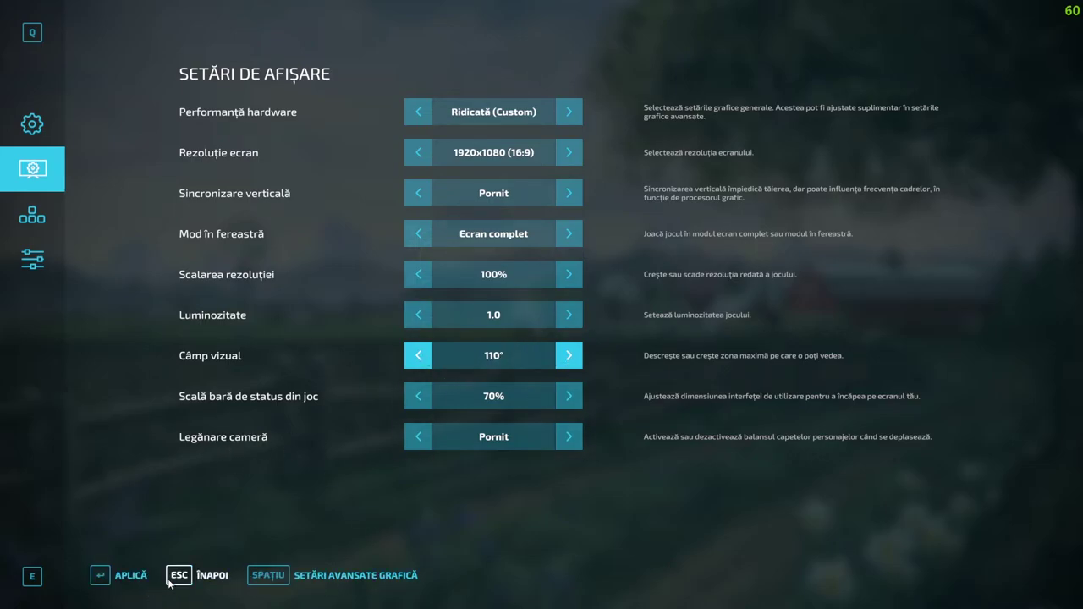
left_click(119, 575)
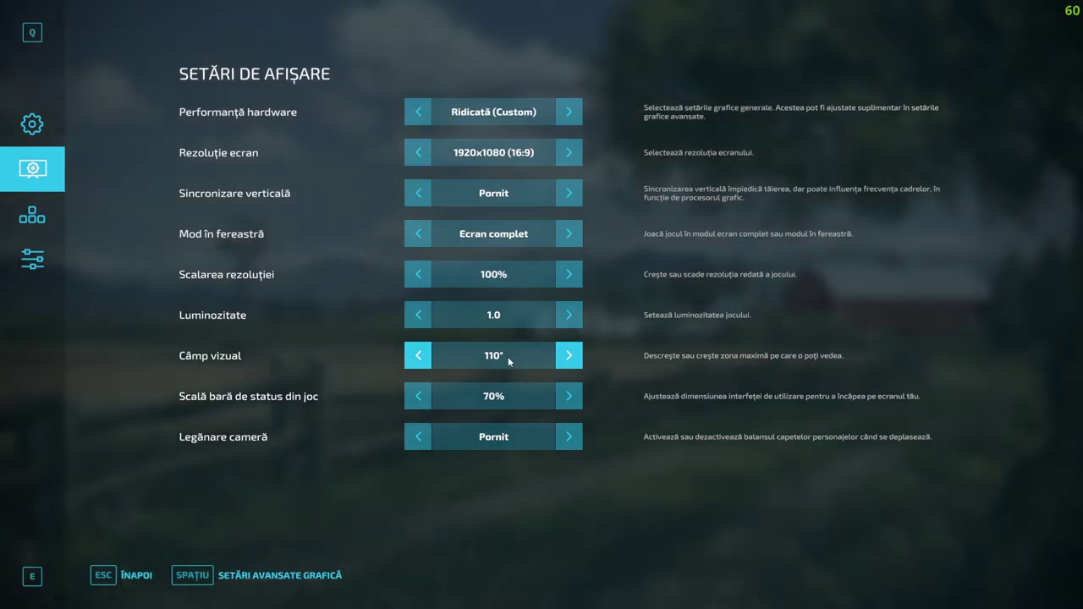
left_click(206, 579)
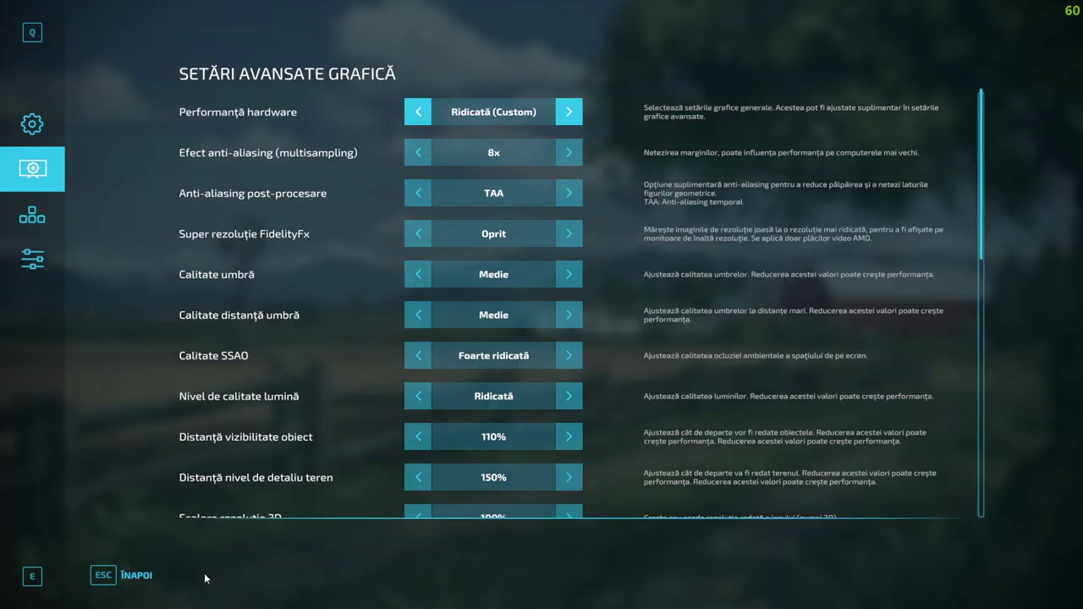